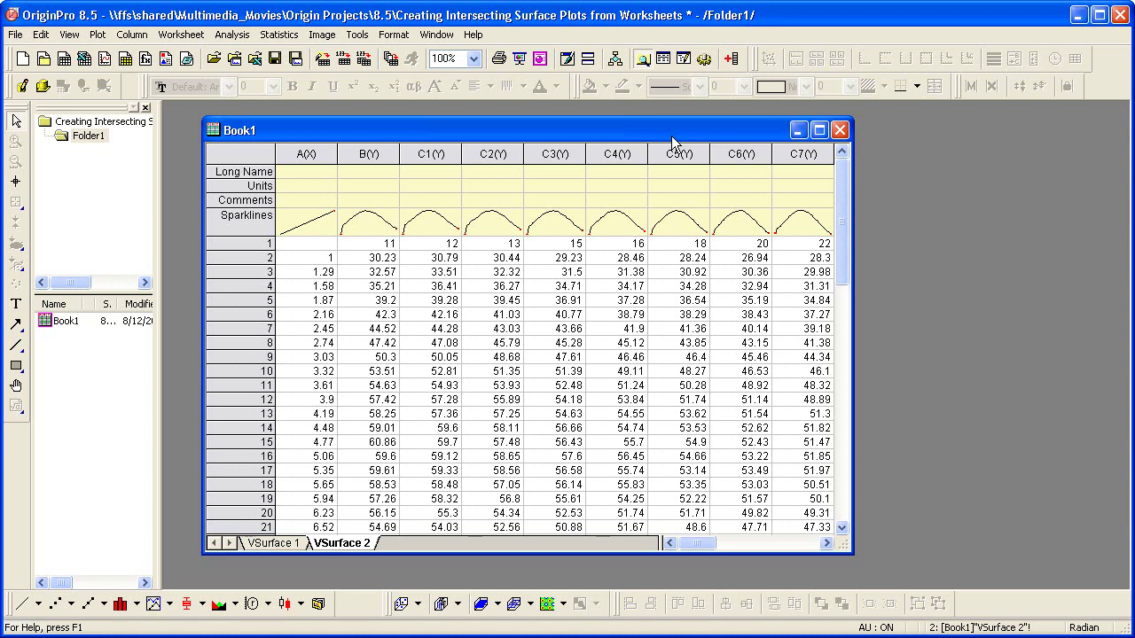
Step: Point out row 1 X values and column A Y values, then display the VSurface 1 sheet
click(233, 245)
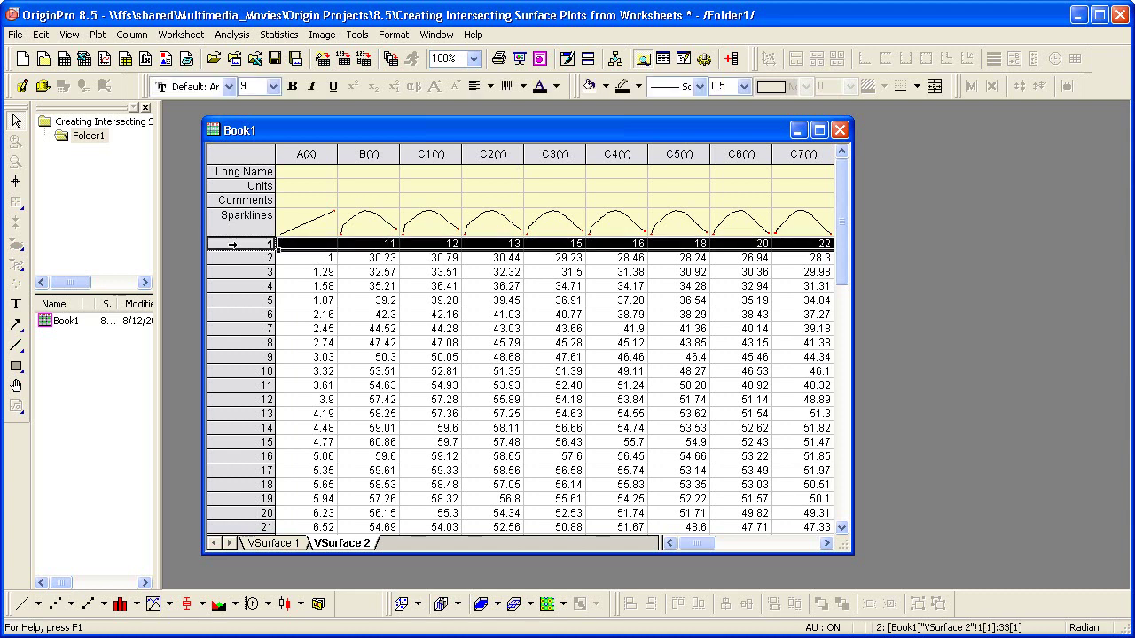
click(308, 155)
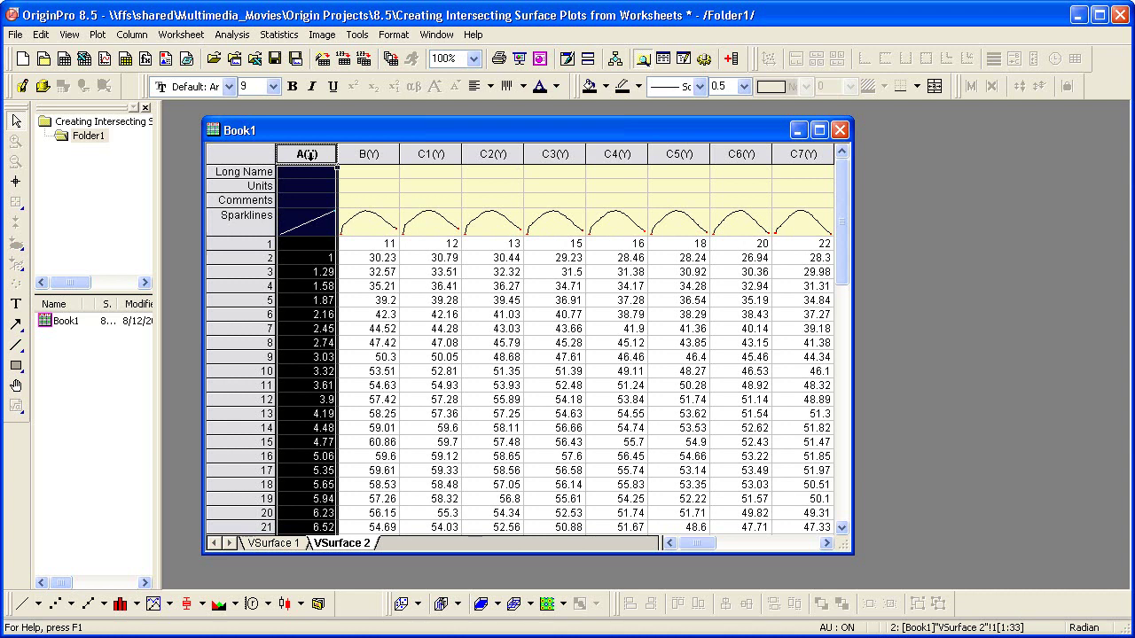
click(287, 544)
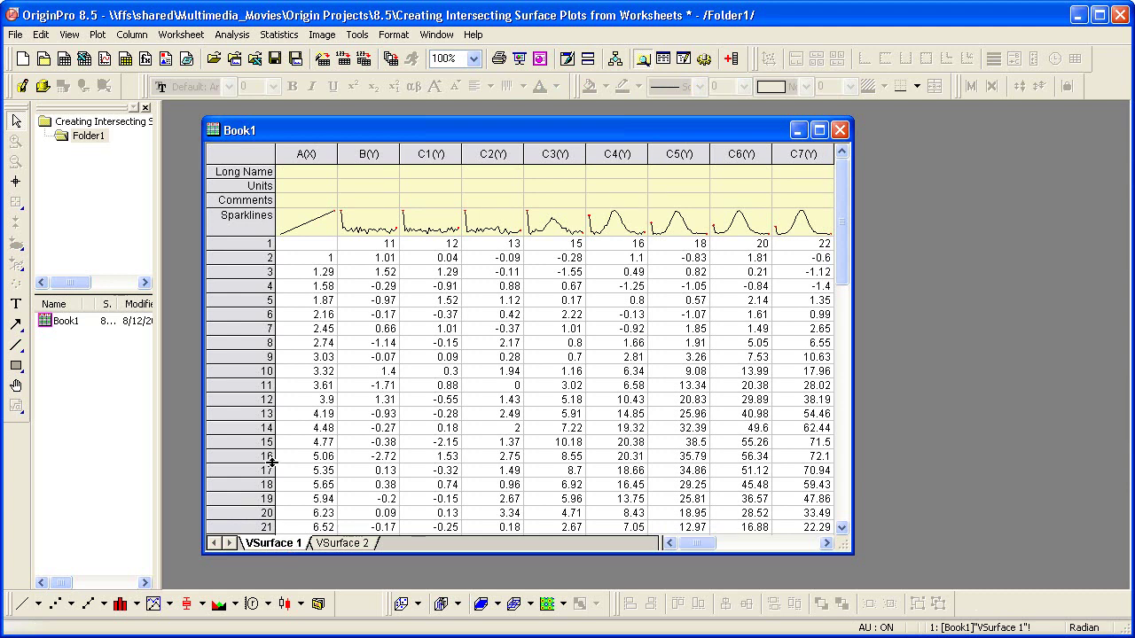
click(252, 242)
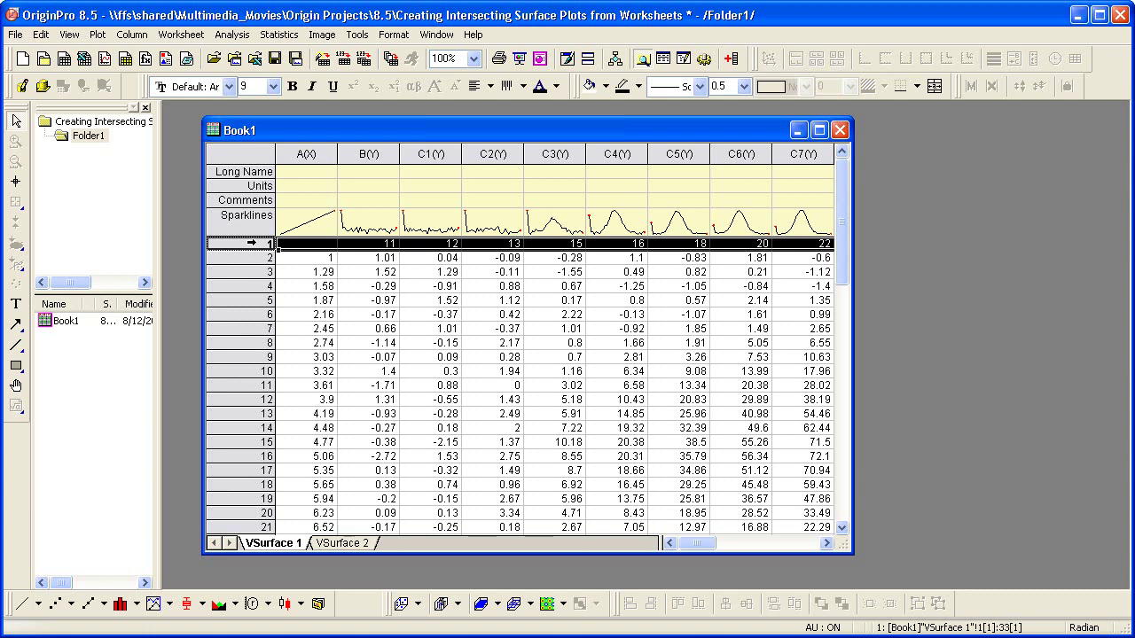
Step: Select all of VSurface 1 and start a Color Map Surface plot
click(252, 152)
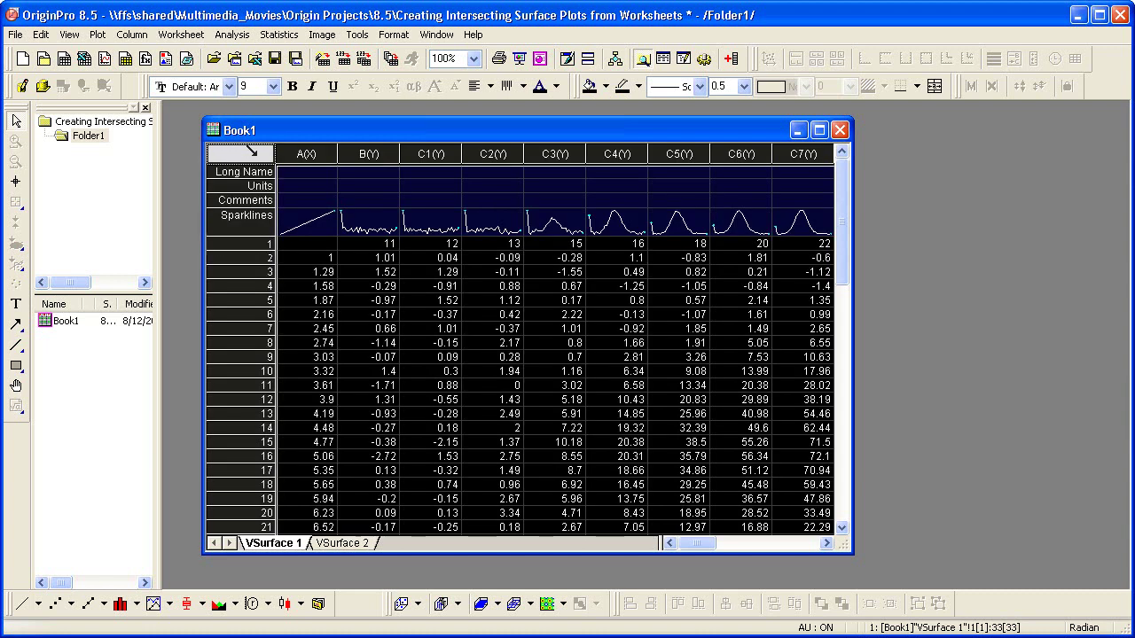
click(100, 36)
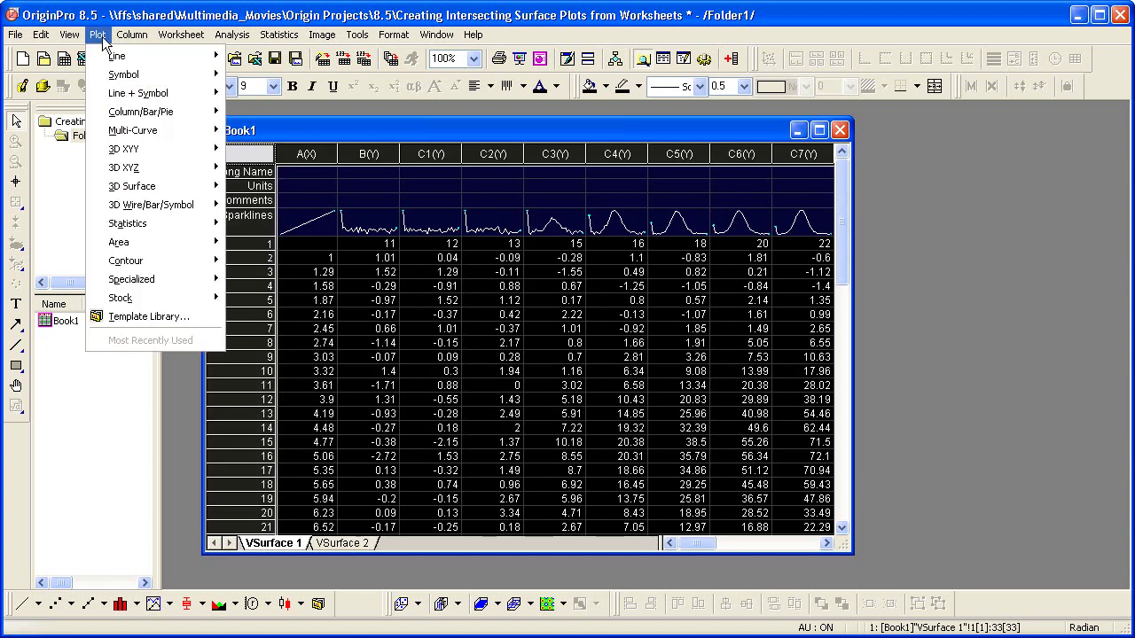
mouse_move(142, 186)
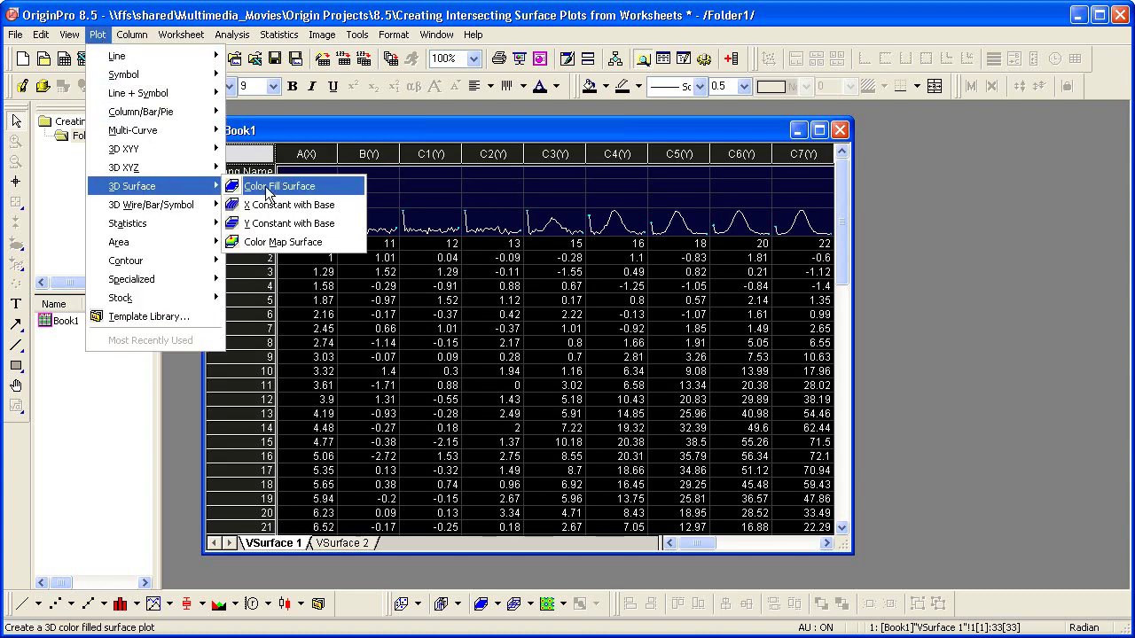
click(327, 245)
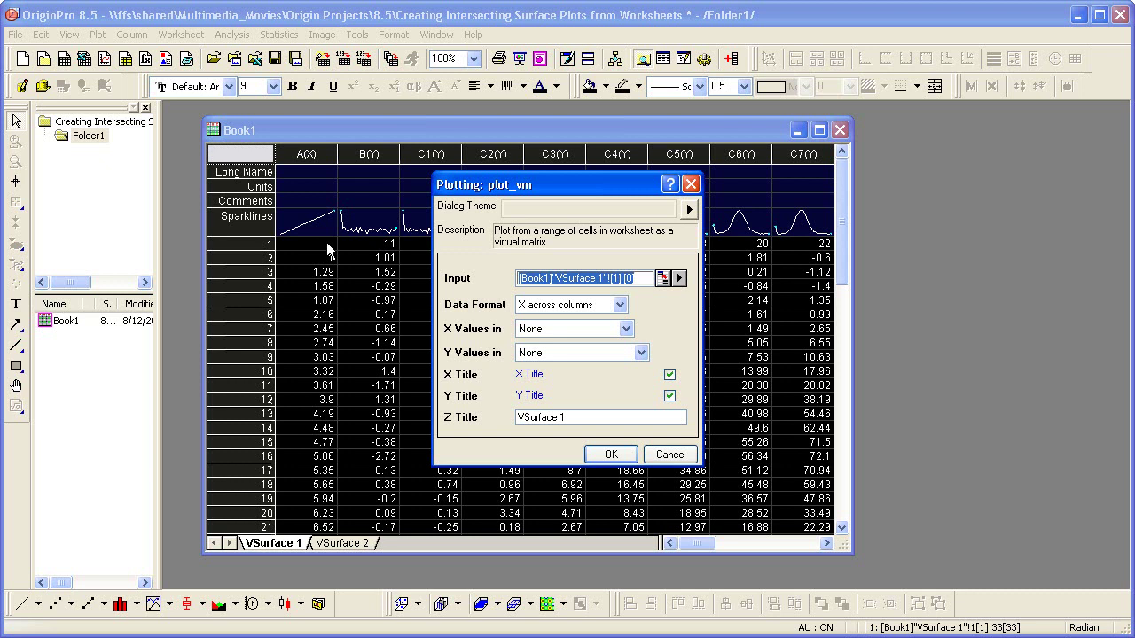
Step: Keep X across columns, with X from the selection's 1st row and Y from its 1st column
click(619, 304)
click(618, 325)
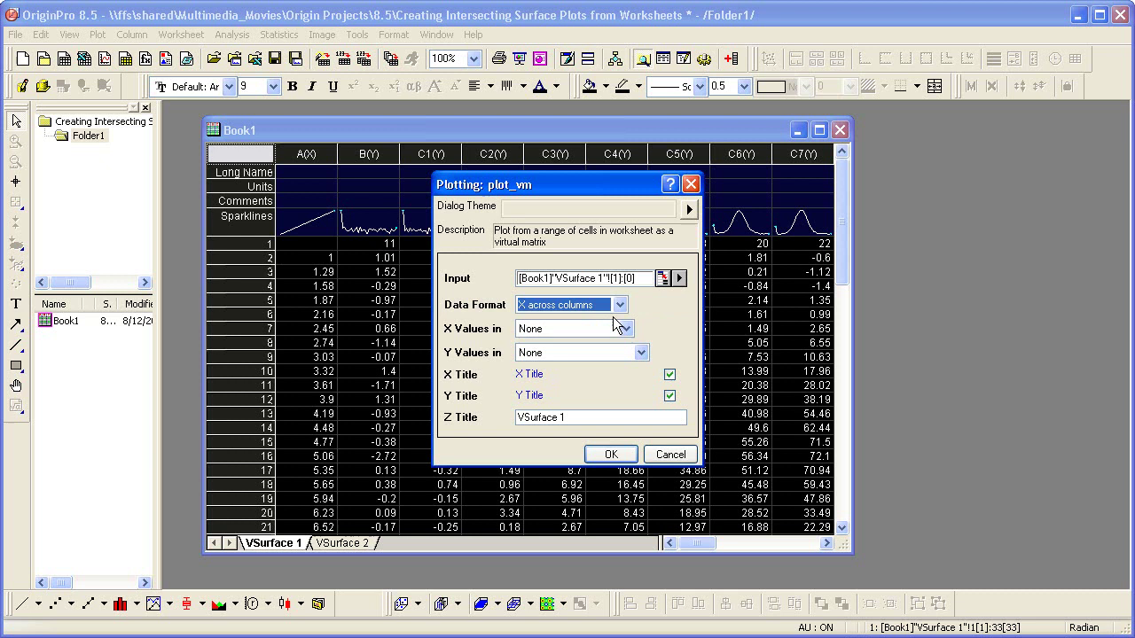
click(626, 328)
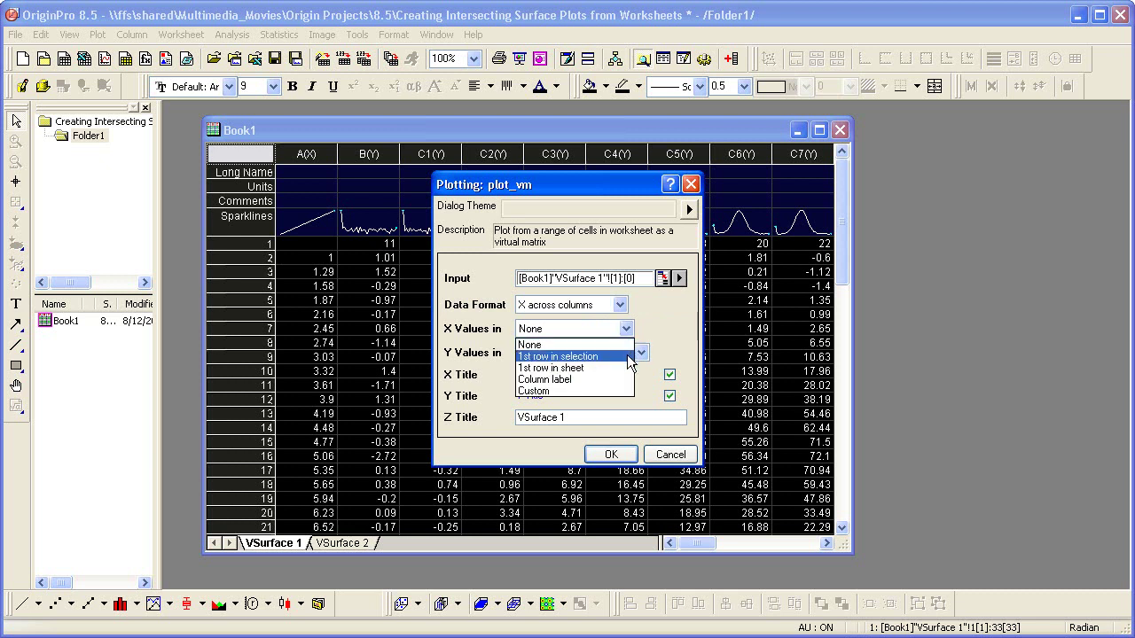
click(627, 355)
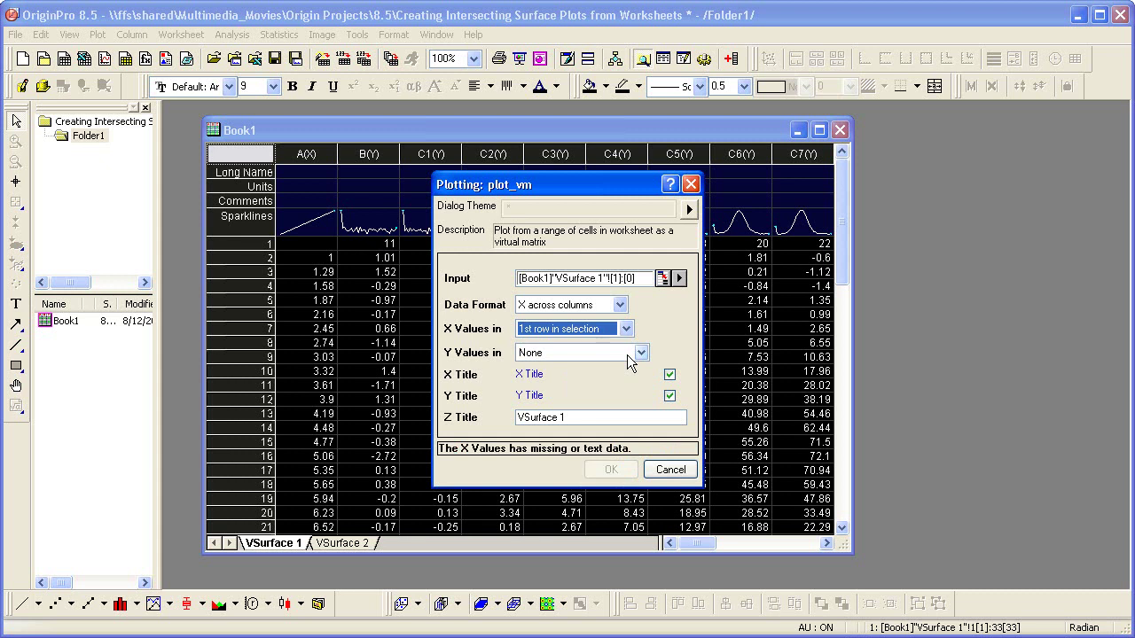
click(641, 354)
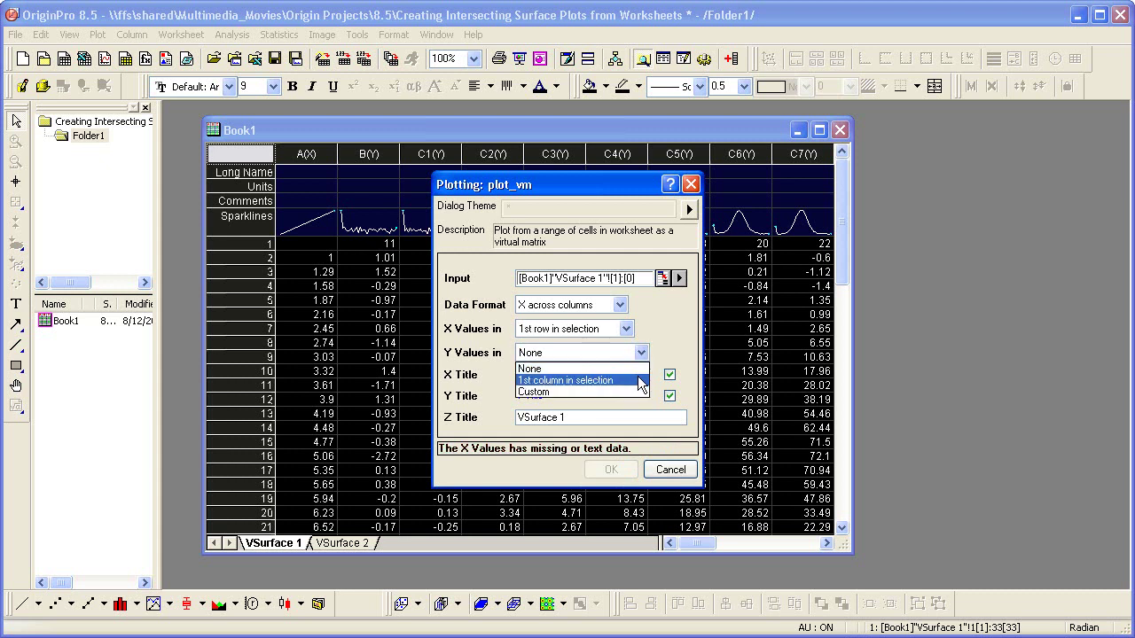
click(642, 381)
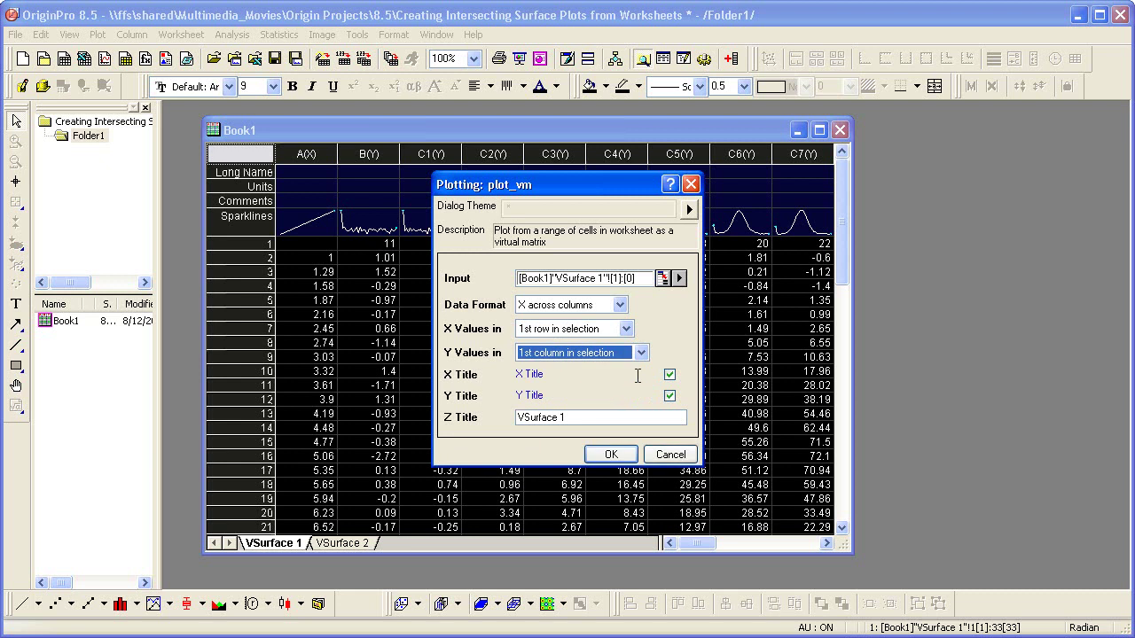
Step: Create Graph1 from VSurface 1, then bring up Book1's VSurface 2 sheet
click(626, 458)
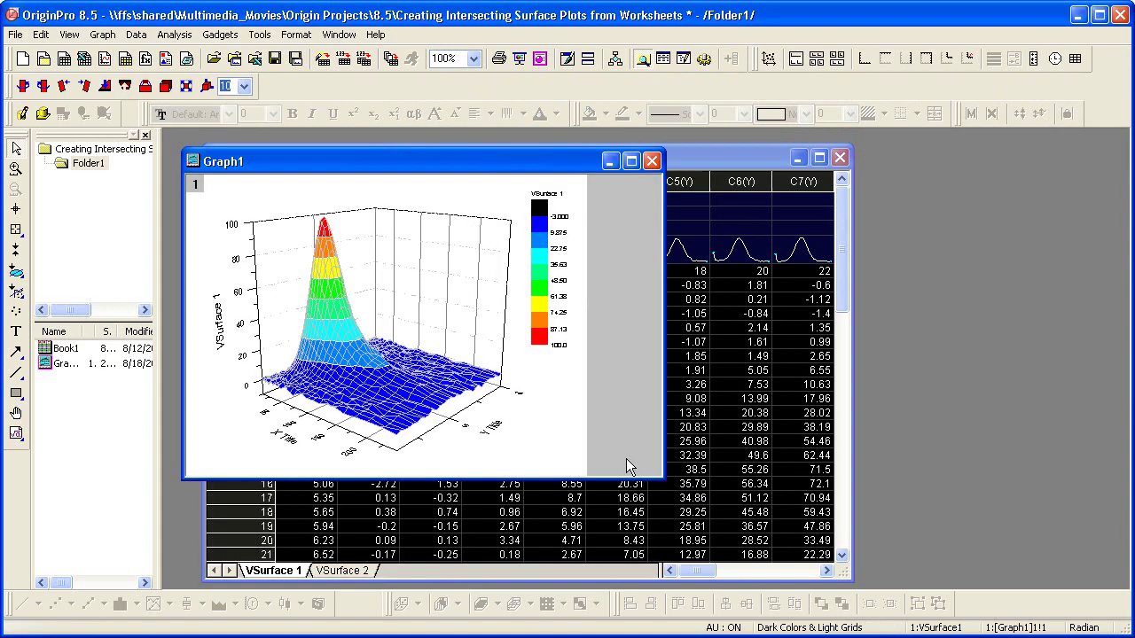
click(695, 160)
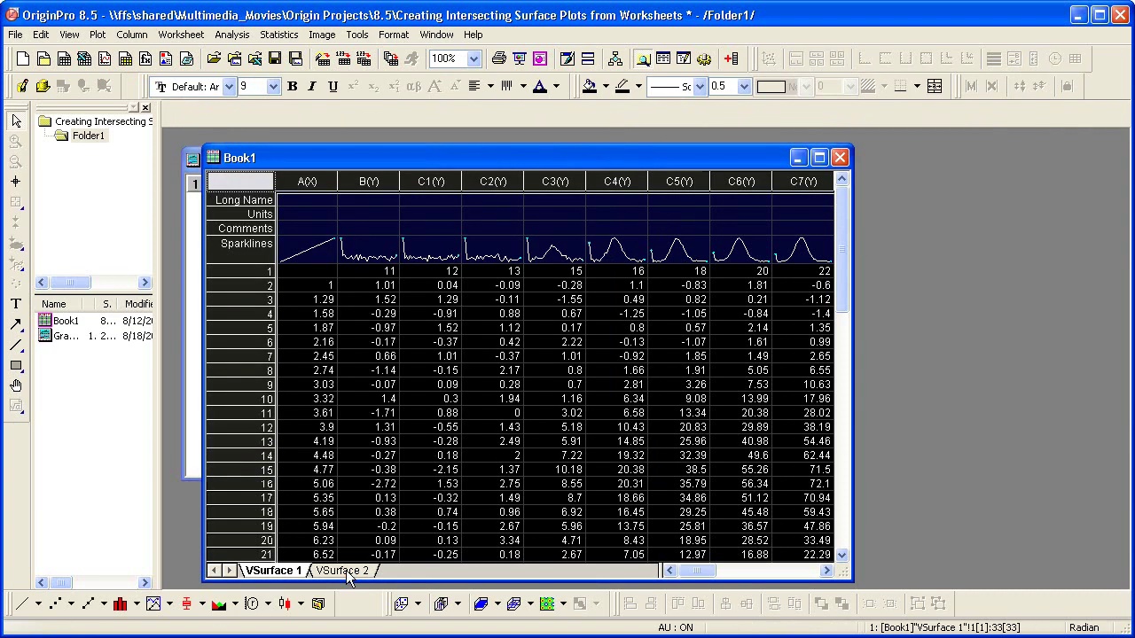
click(344, 570)
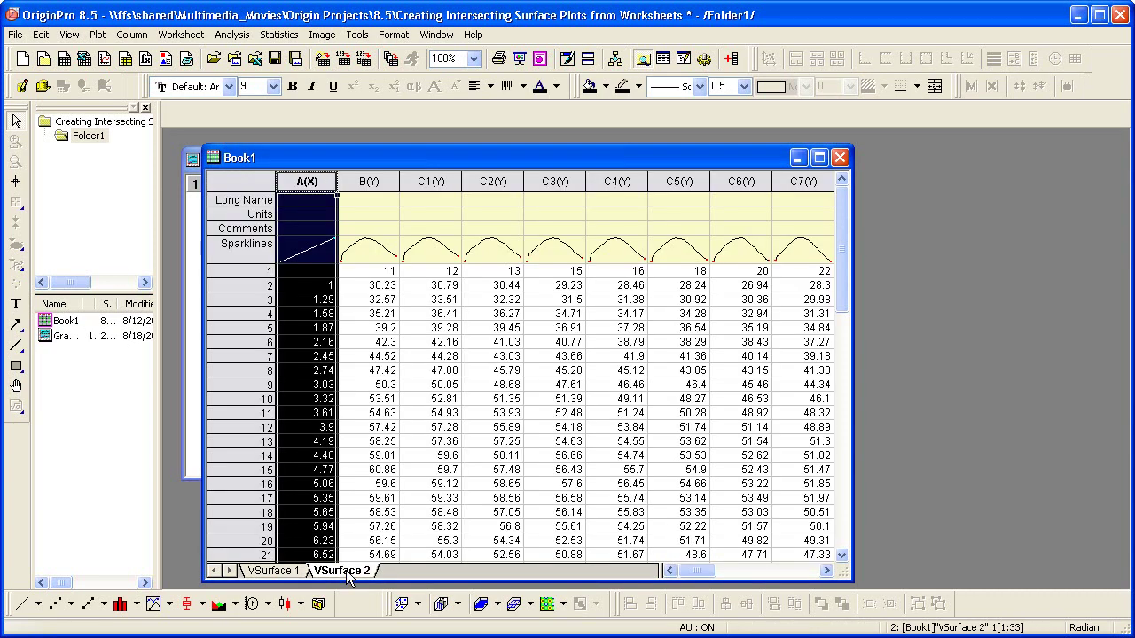
Step: Plot all of VSurface 2 as a color map surface in a new Graph2
click(263, 177)
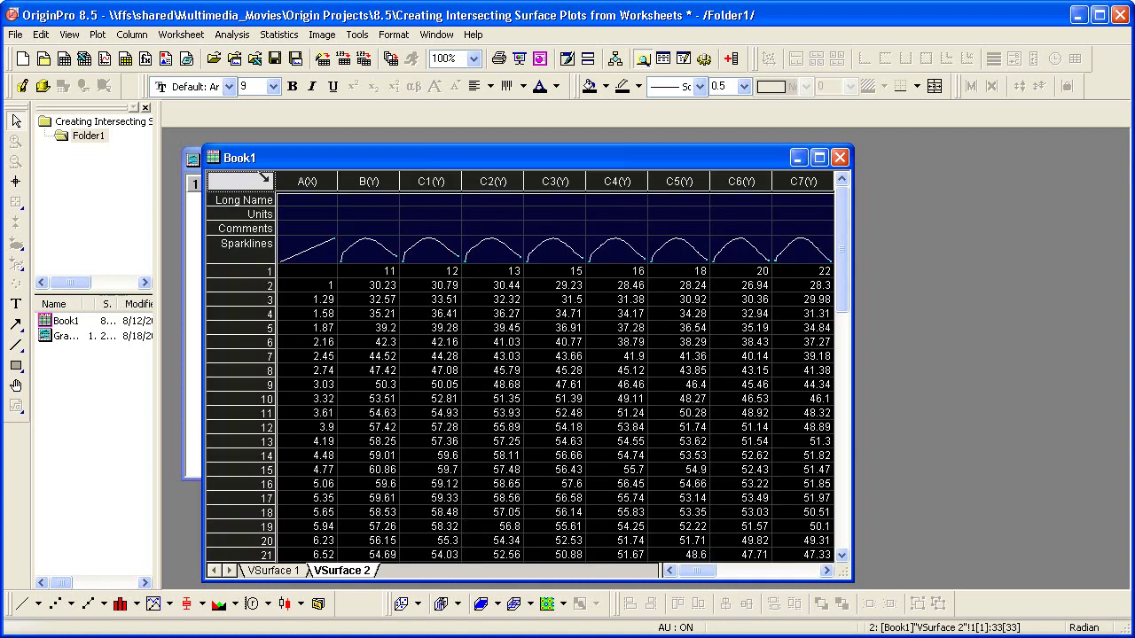
click(98, 35)
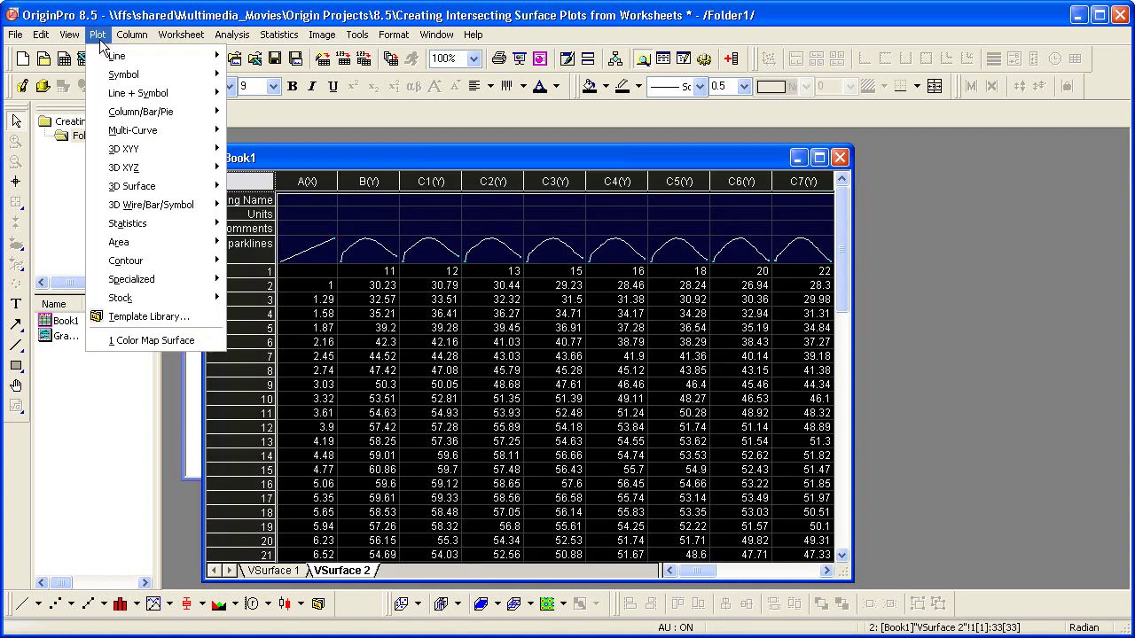
click(193, 338)
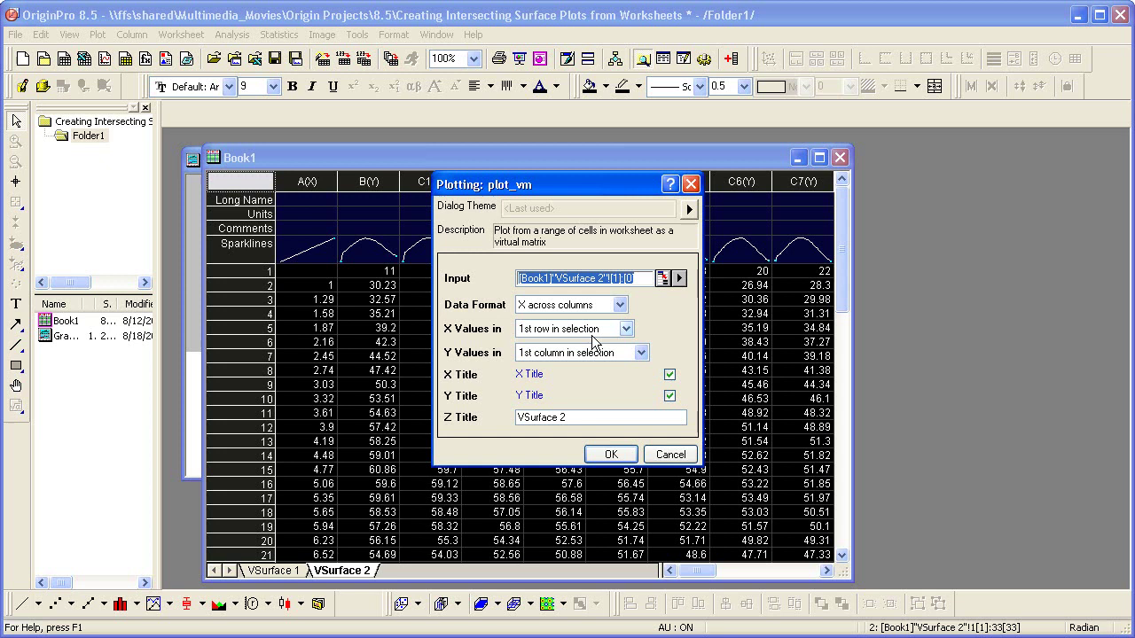
click(611, 454)
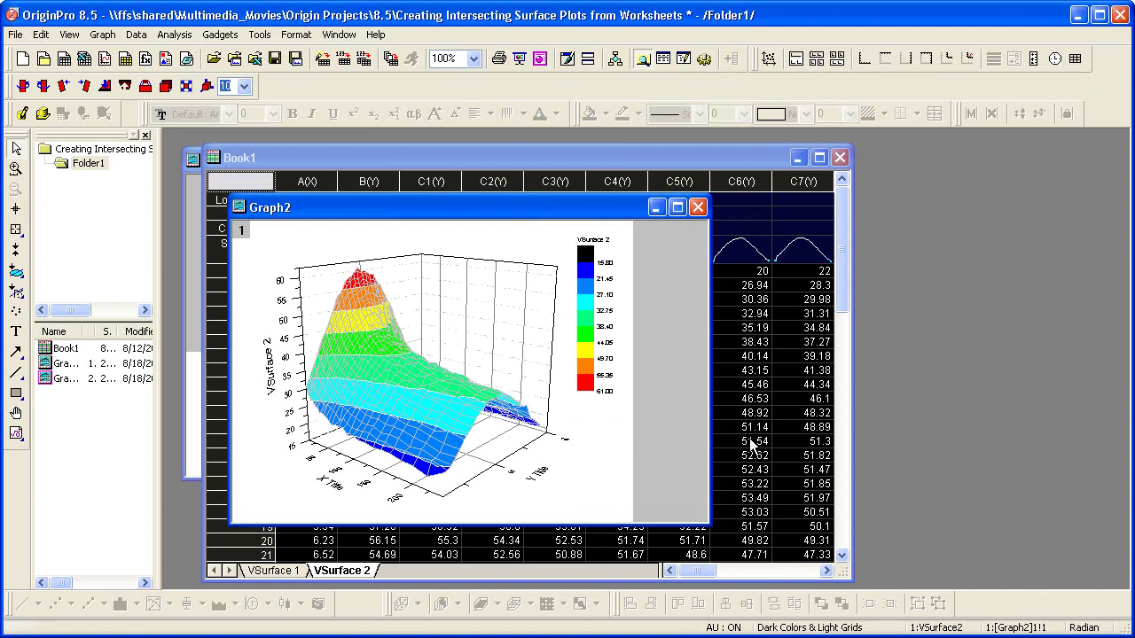
Step: Hide the Book1 workbook and tile Graph1 and Graph2 vertically side by side
click(844, 158)
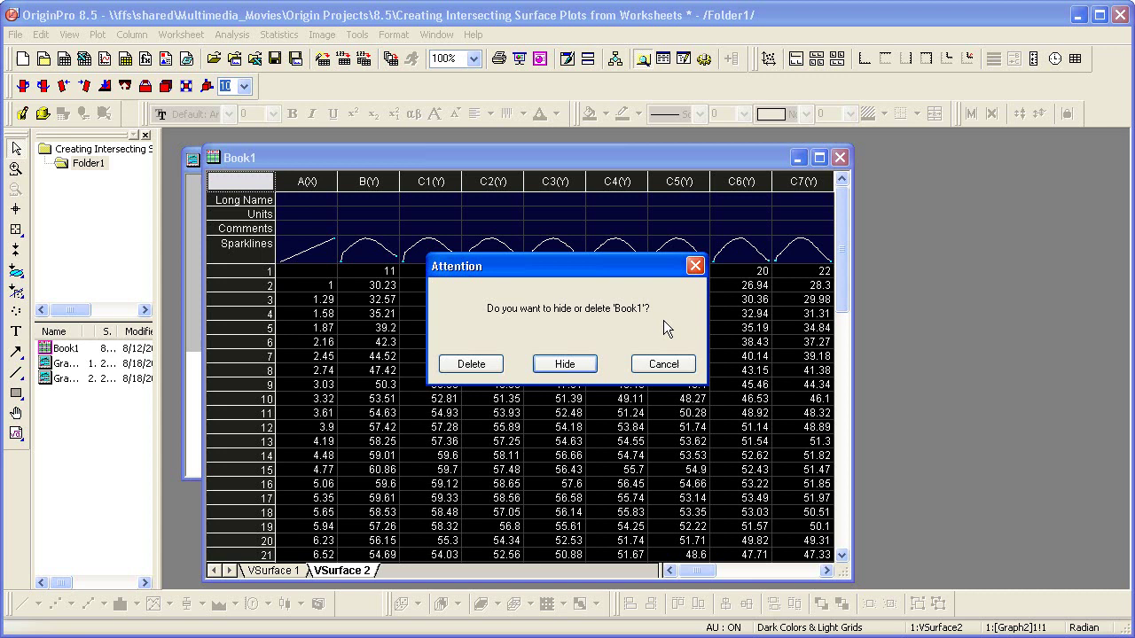
click(565, 365)
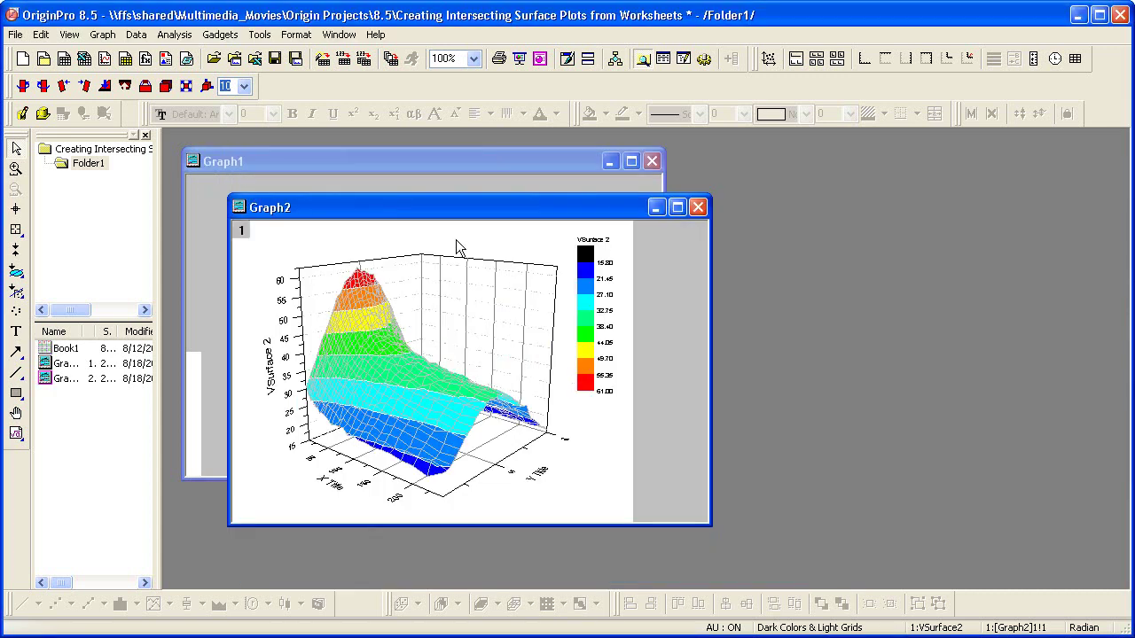
click(416, 156)
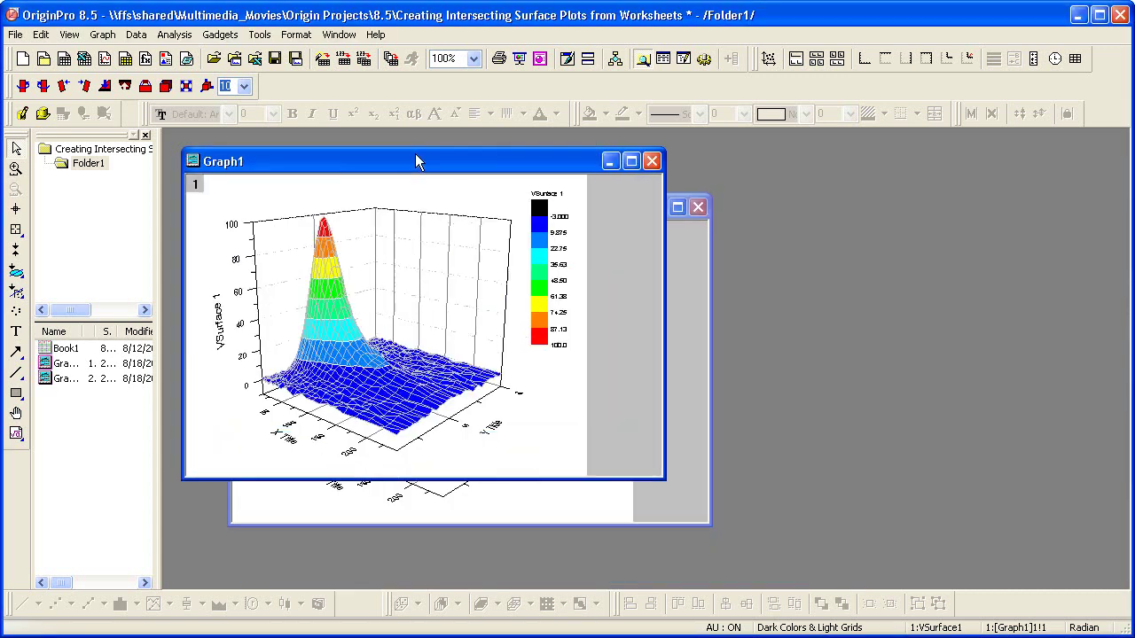
click(335, 35)
click(363, 93)
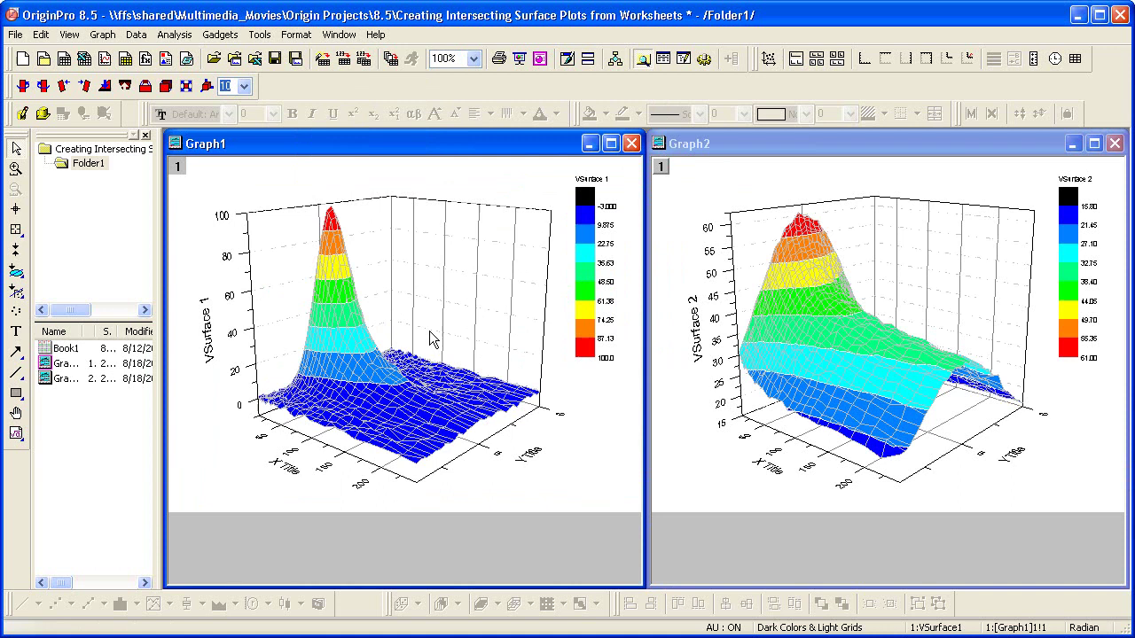
Step: Add the vsurface2 dataset to Graph1's layer 1 via Layer Contents
right_click(180, 169)
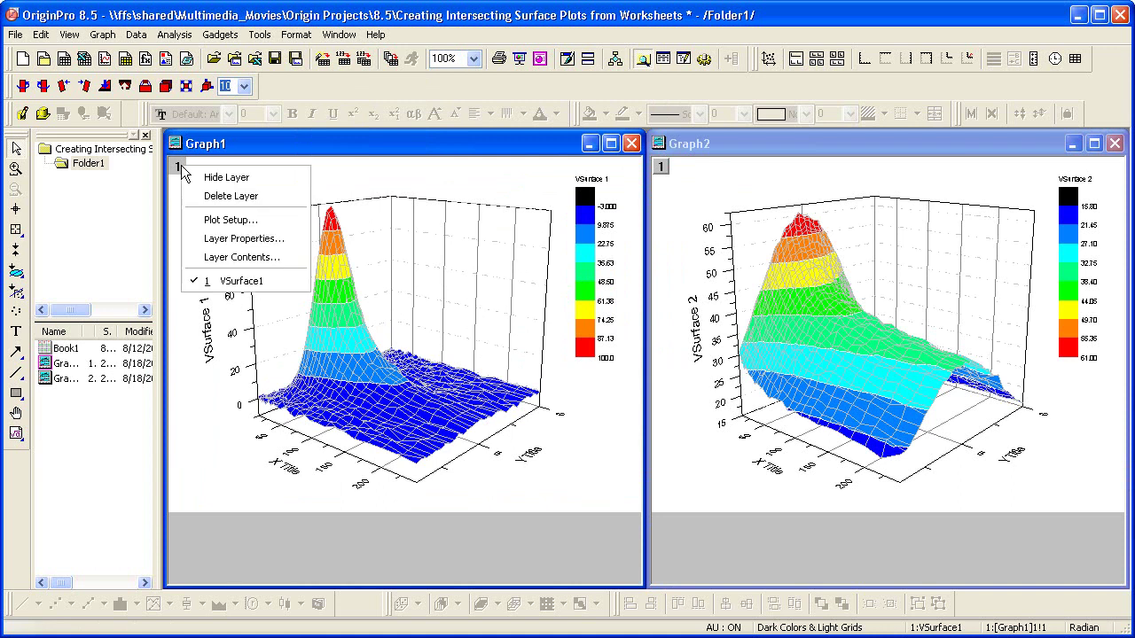
click(297, 256)
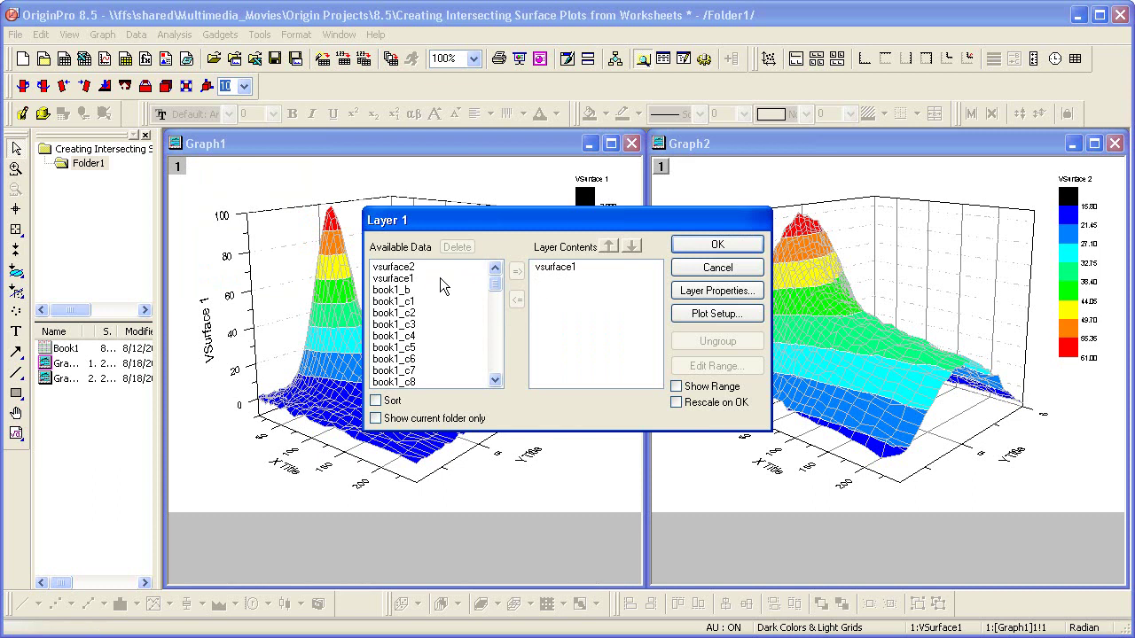
click(416, 267)
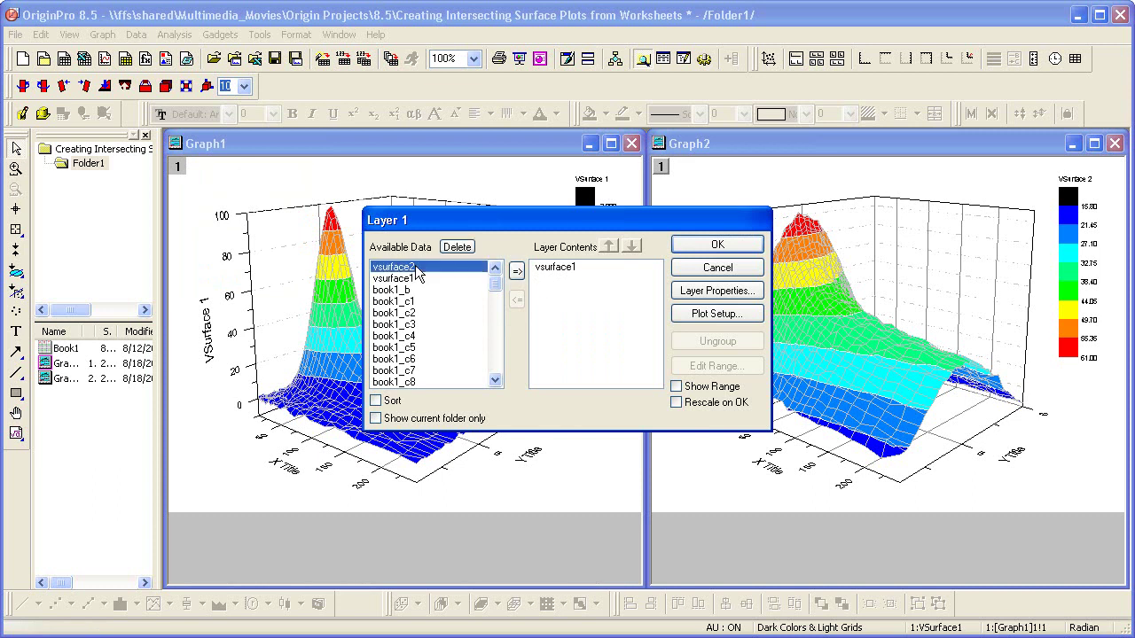
click(517, 271)
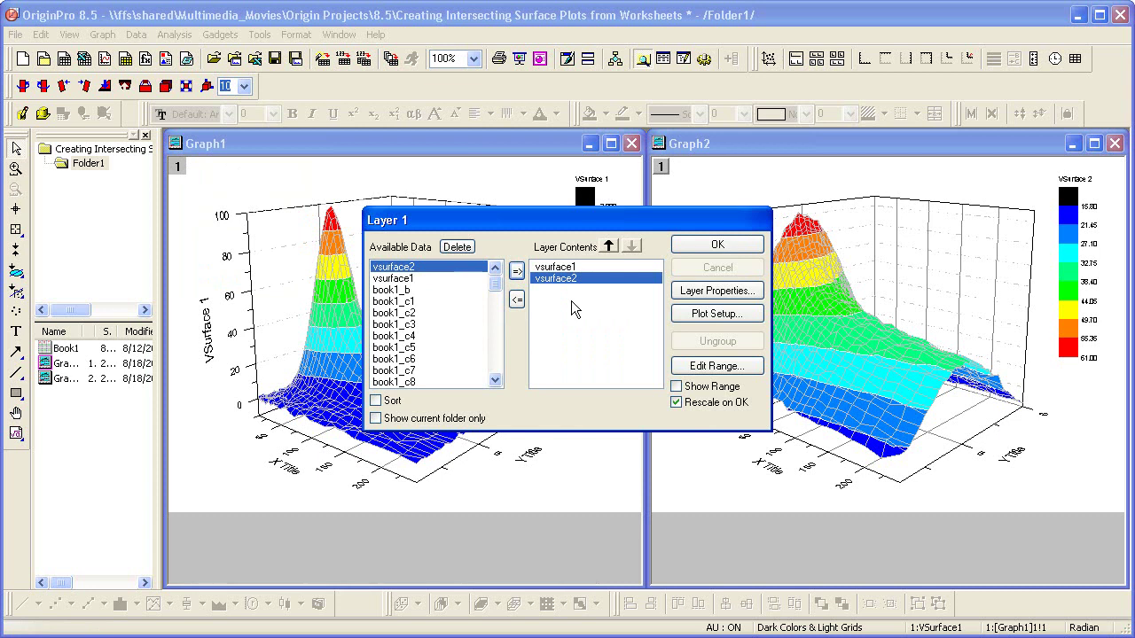
click(688, 243)
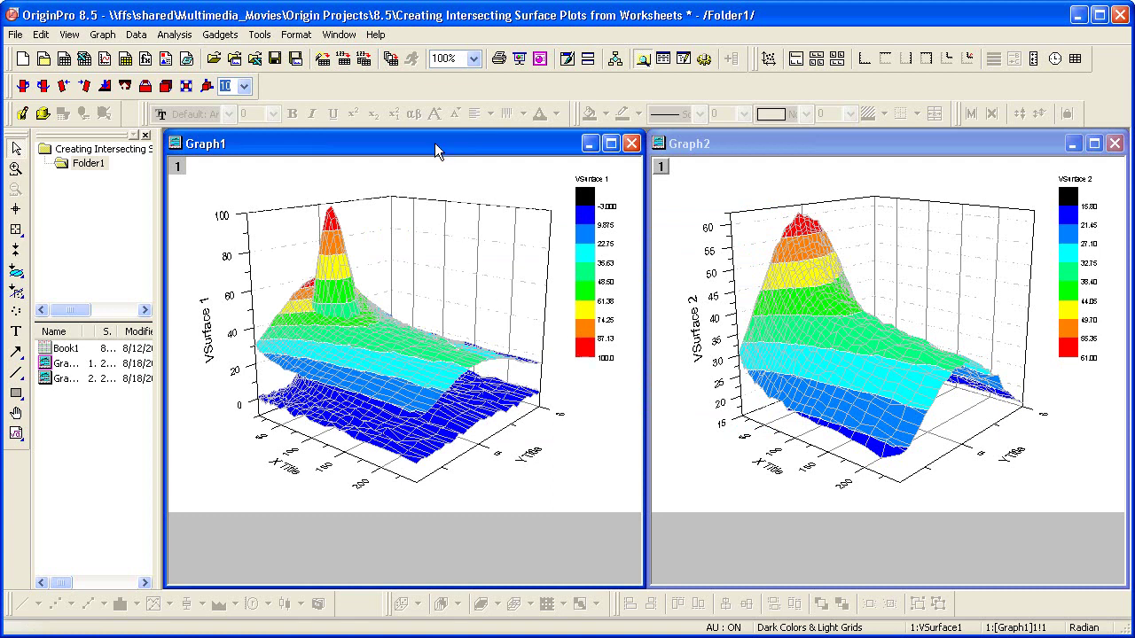
Step: Close and delete Graph2, then maximize Graph1 with its two surfaces
drag(435, 141, 449, 151)
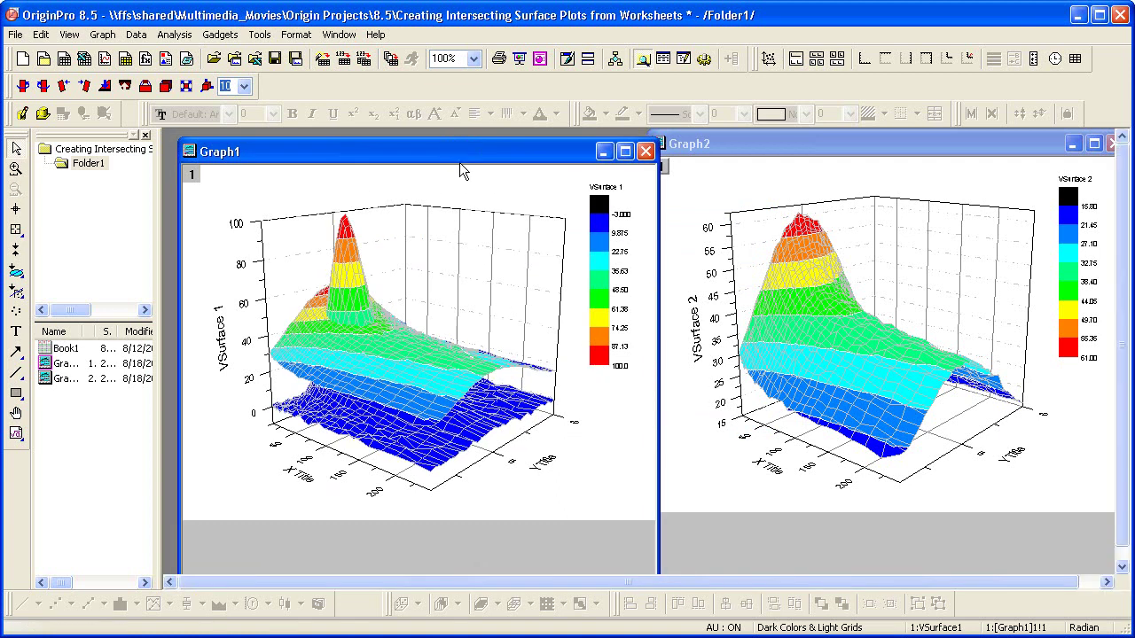
drag(892, 146, 878, 152)
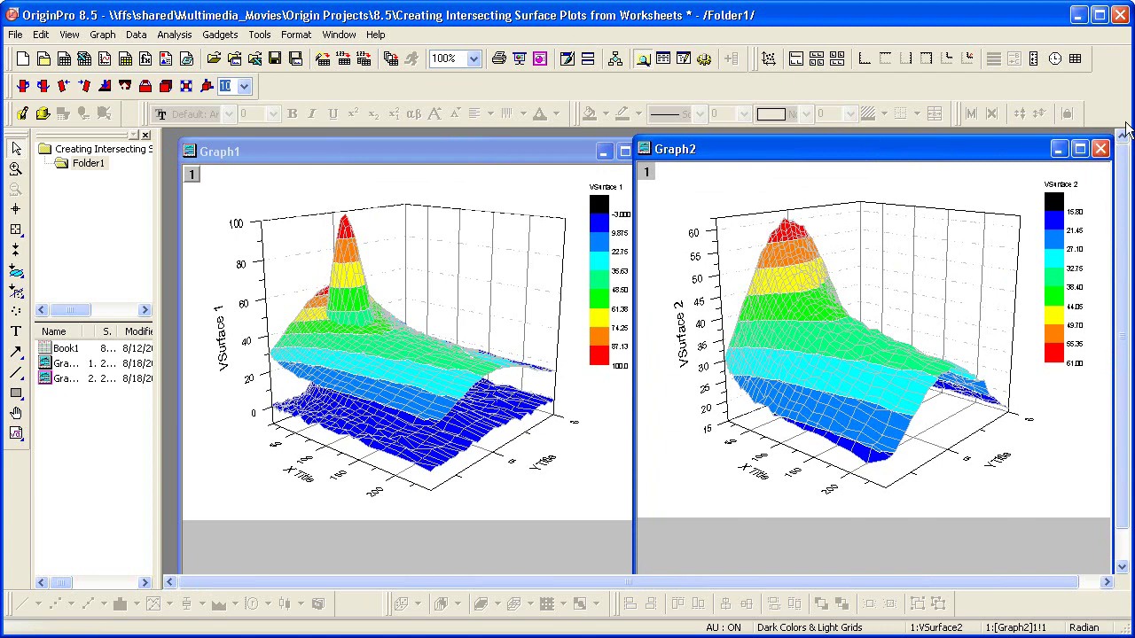
click(1100, 150)
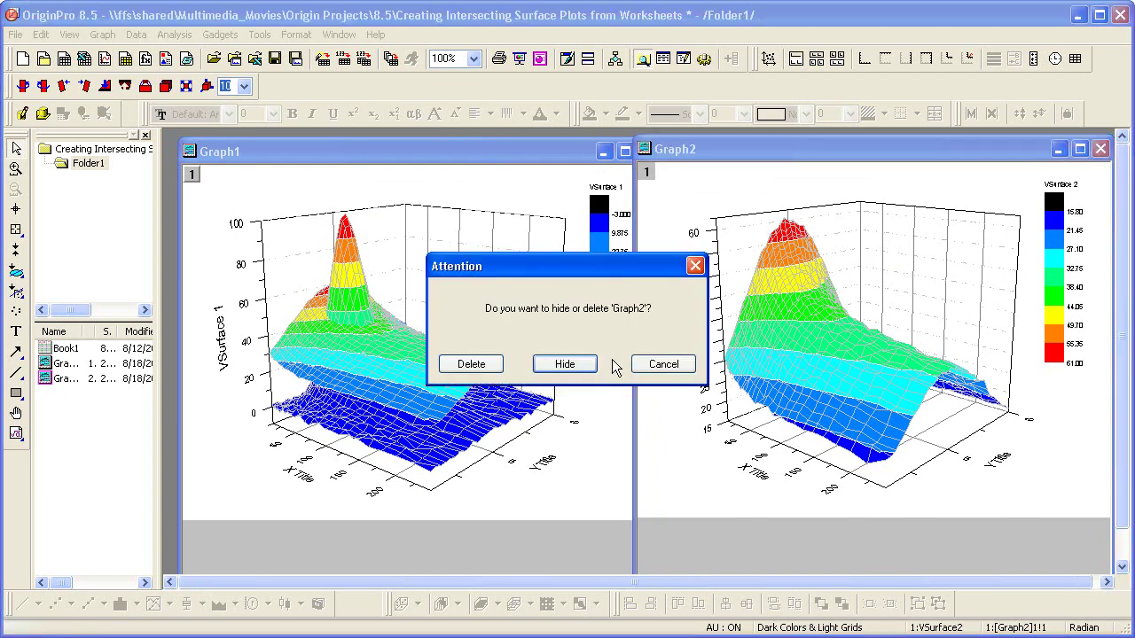
click(490, 366)
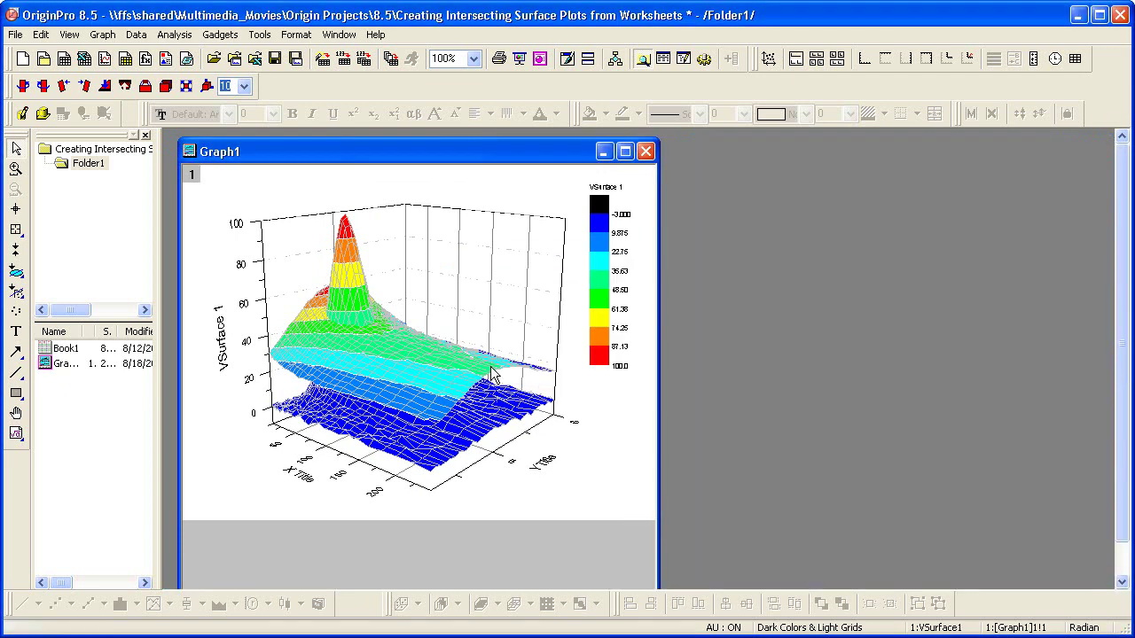
double_click(473, 153)
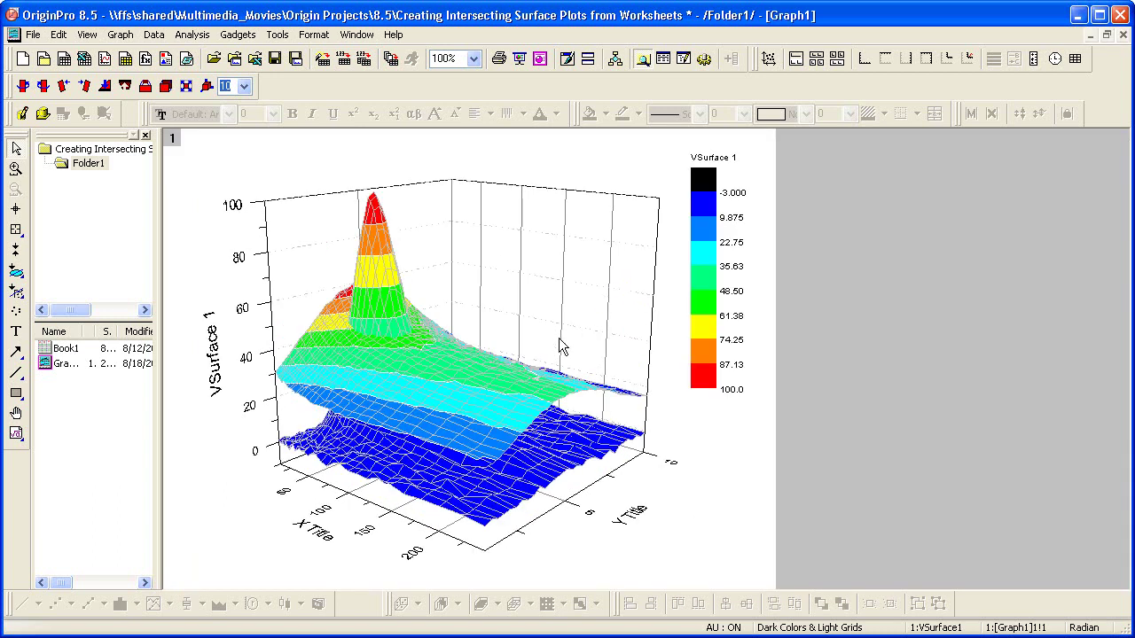
Step: Change Graph1's X axis scale type from linear to Log10
double_click(387, 517)
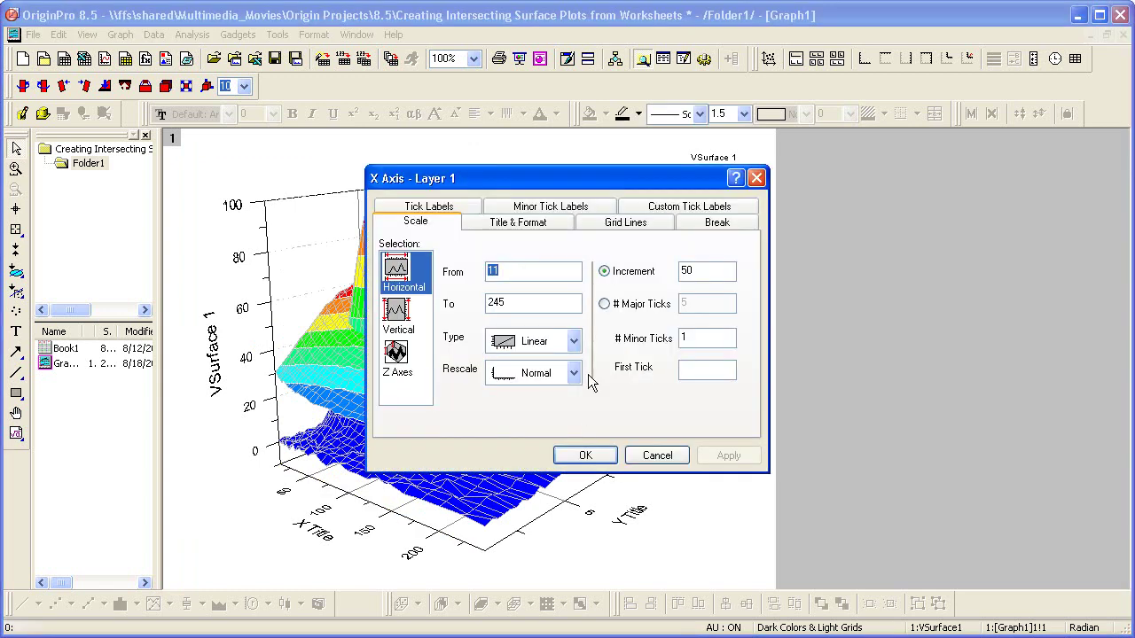
click(574, 342)
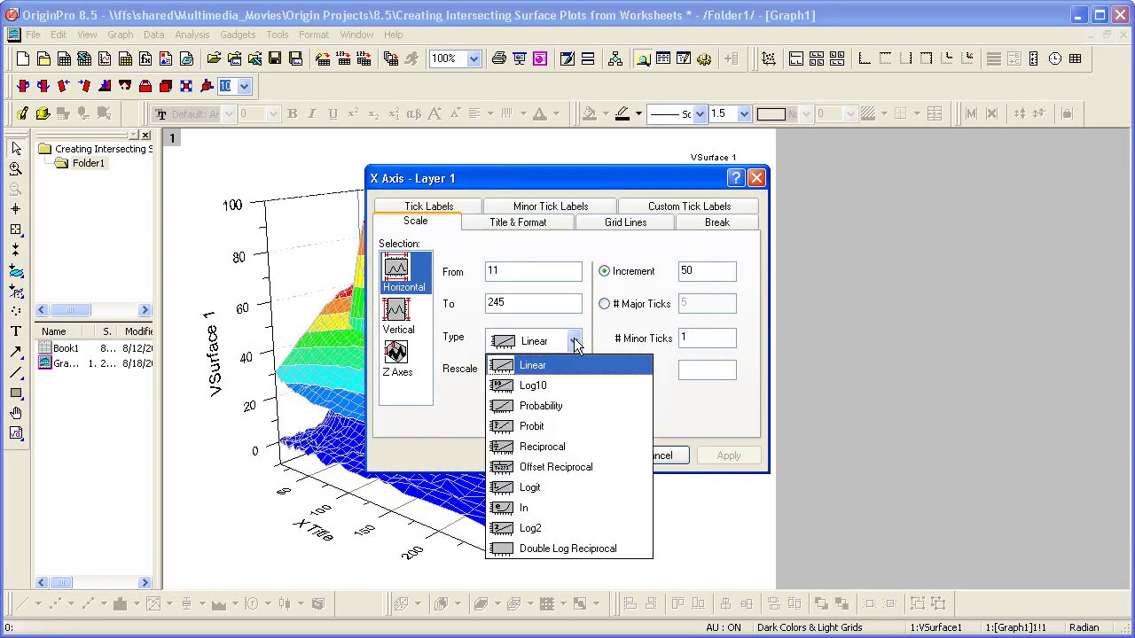
click(587, 385)
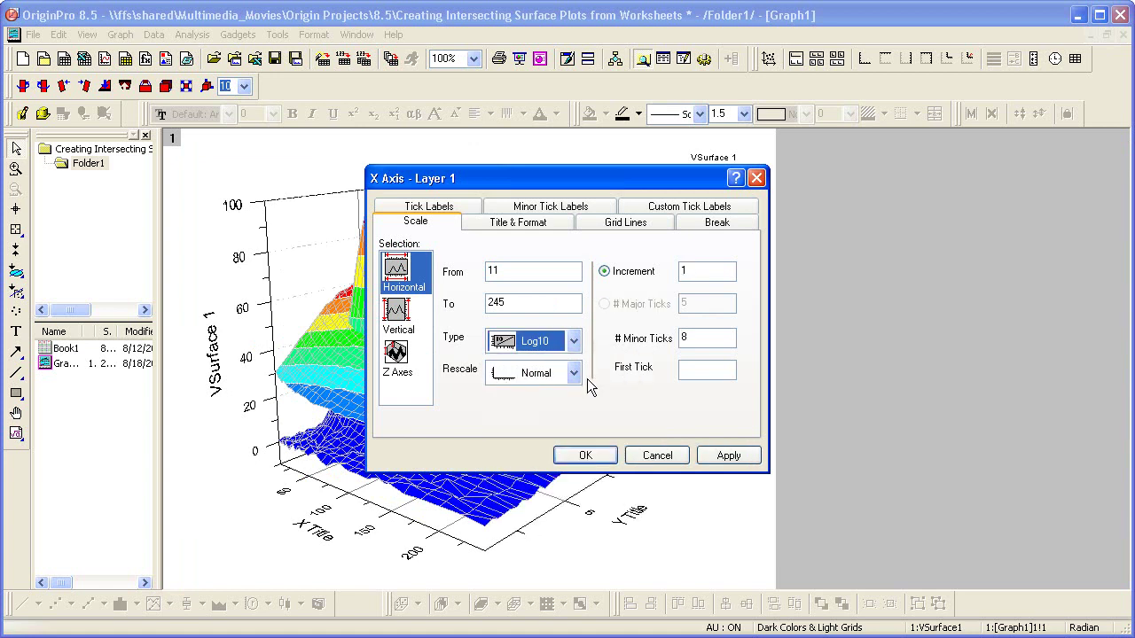
click(592, 456)
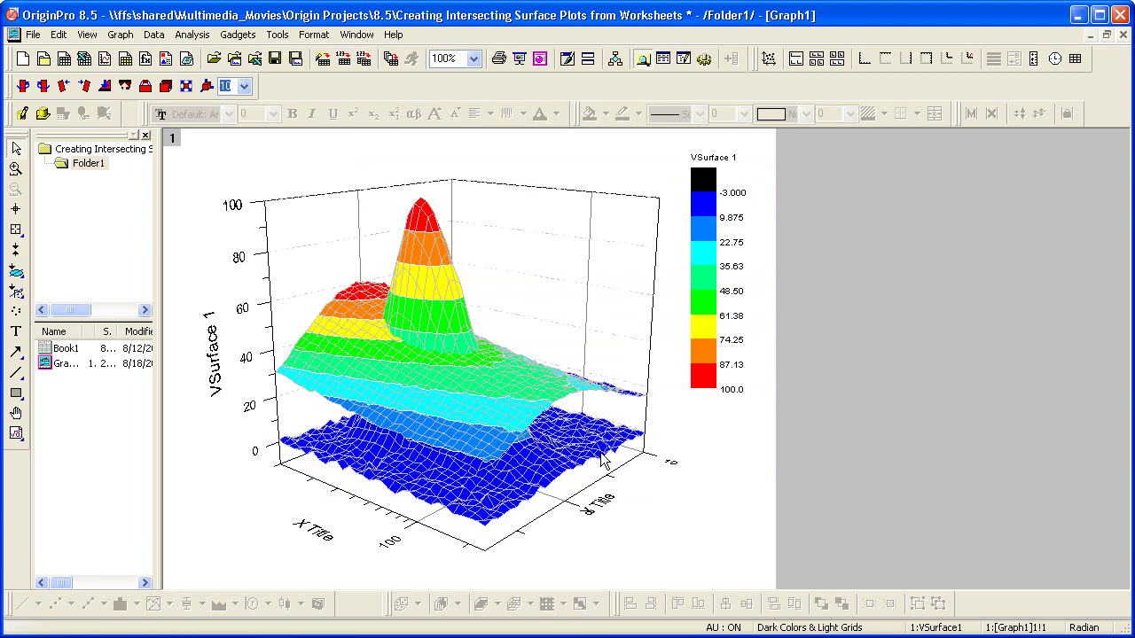
Step: Open Plot Details on VSurface 1's colormap settings and move the dialog off the graph
double_click(513, 402)
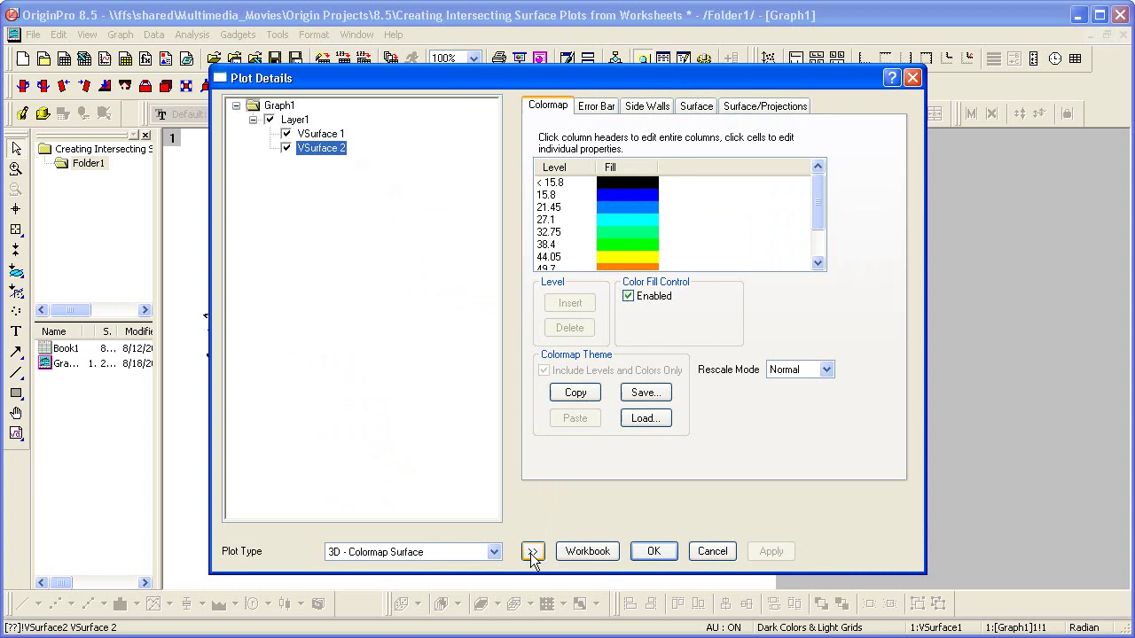
click(324, 134)
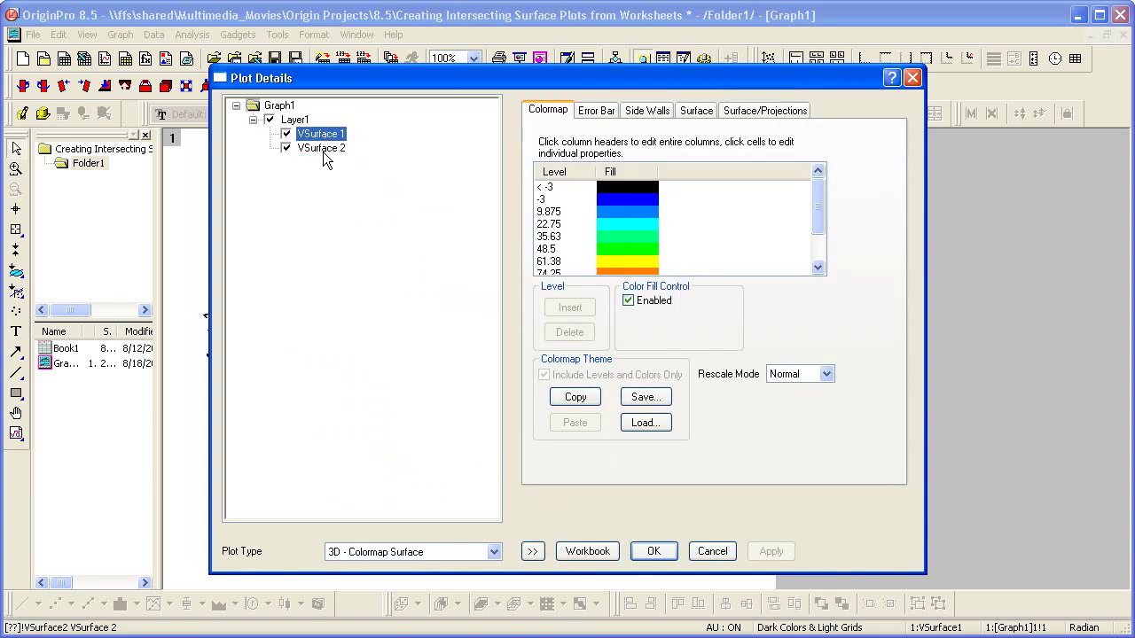
click(533, 551)
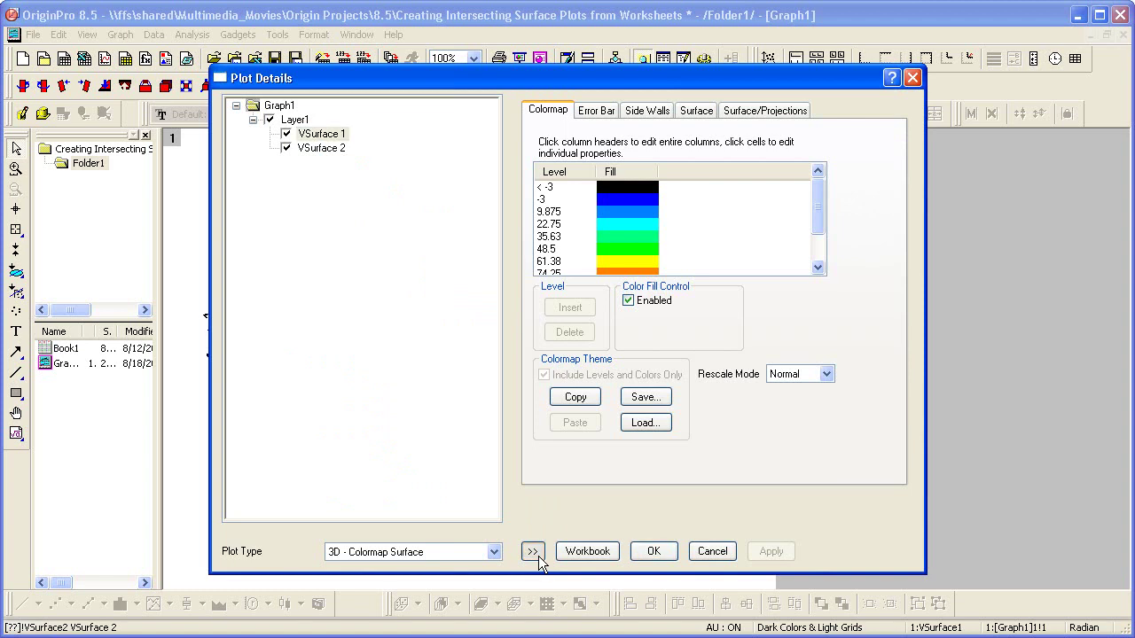
drag(652, 78, 751, 68)
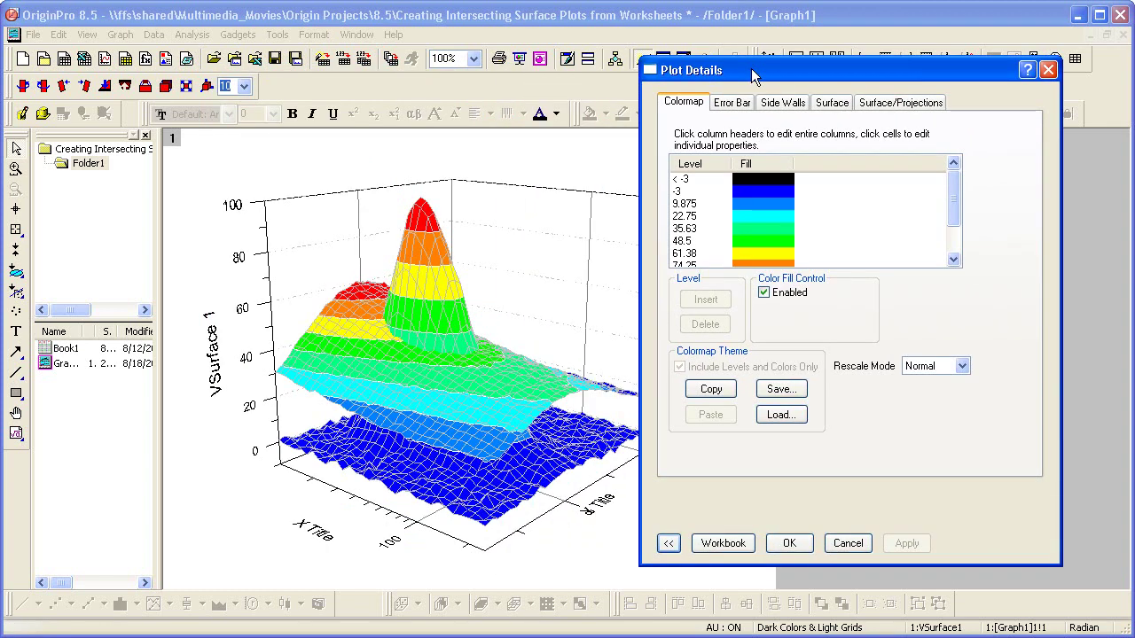
Step: Set colormap levels linear from -3 to 100 with 8 major and 16 minor levels
click(713, 167)
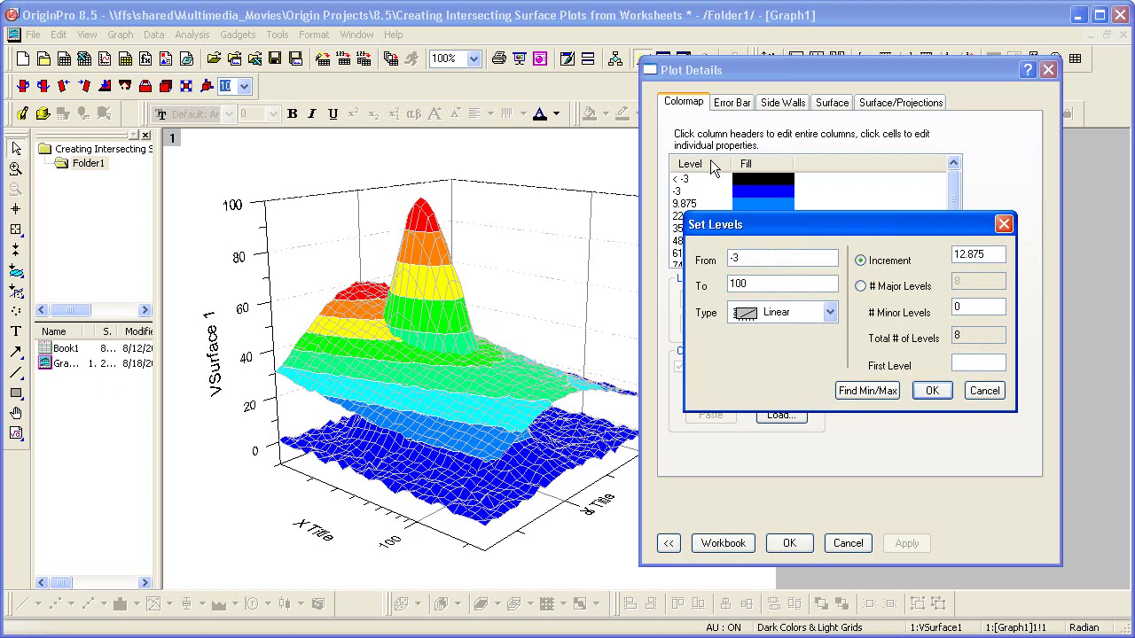
click(903, 290)
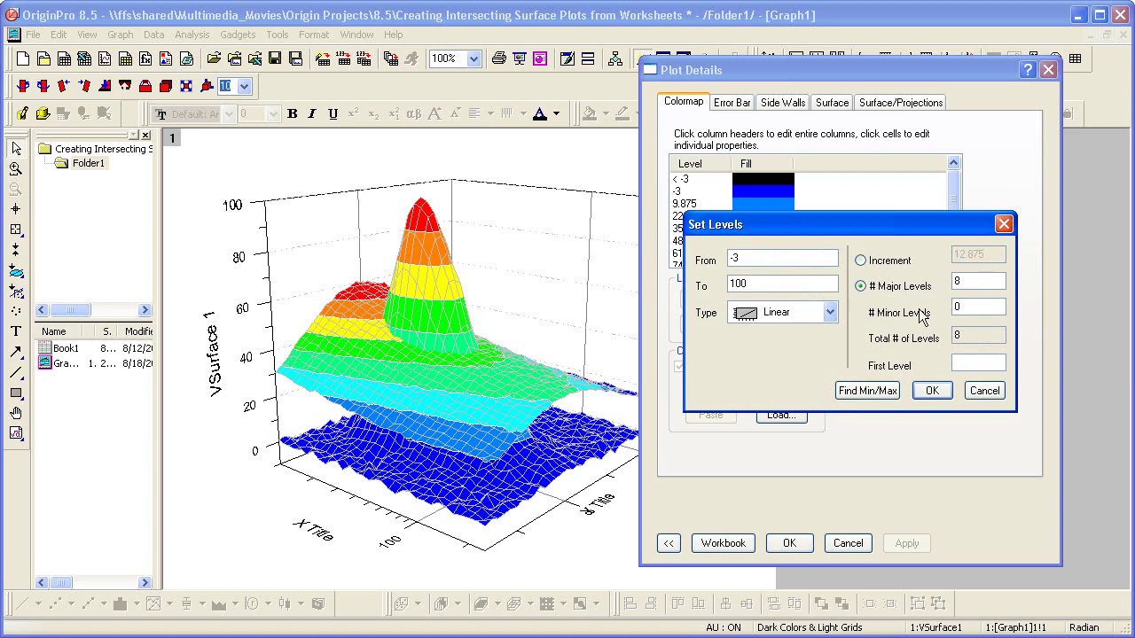
double_click(968, 307)
text(16)
Step: Fill VSurface 1's colormap levels with the Reef palette and apply it to the graph
click(935, 391)
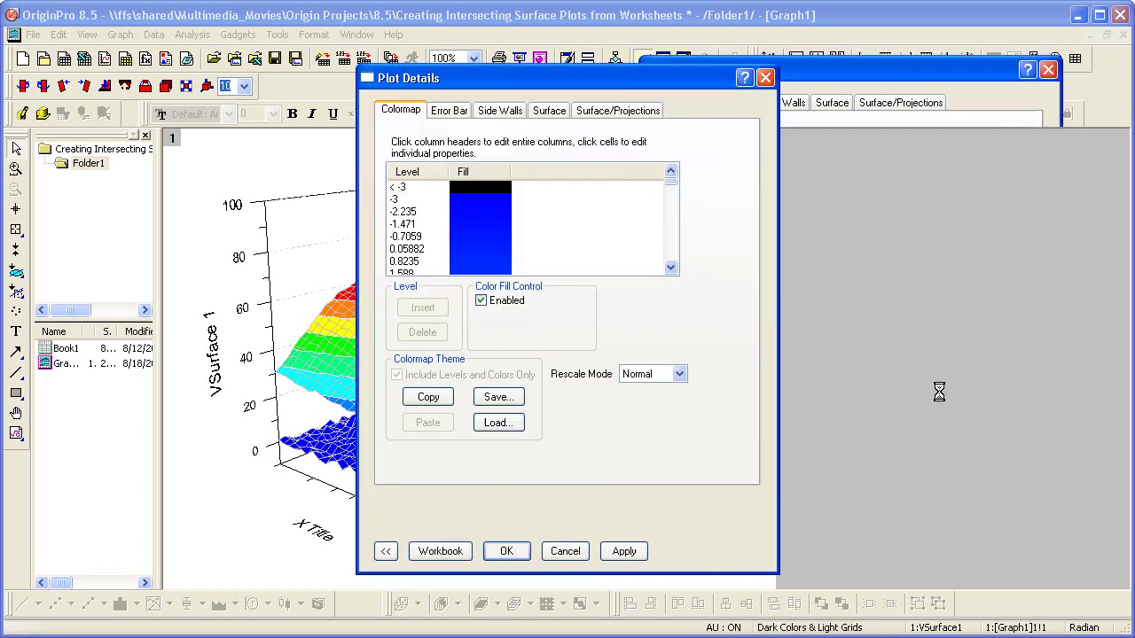
click(481, 174)
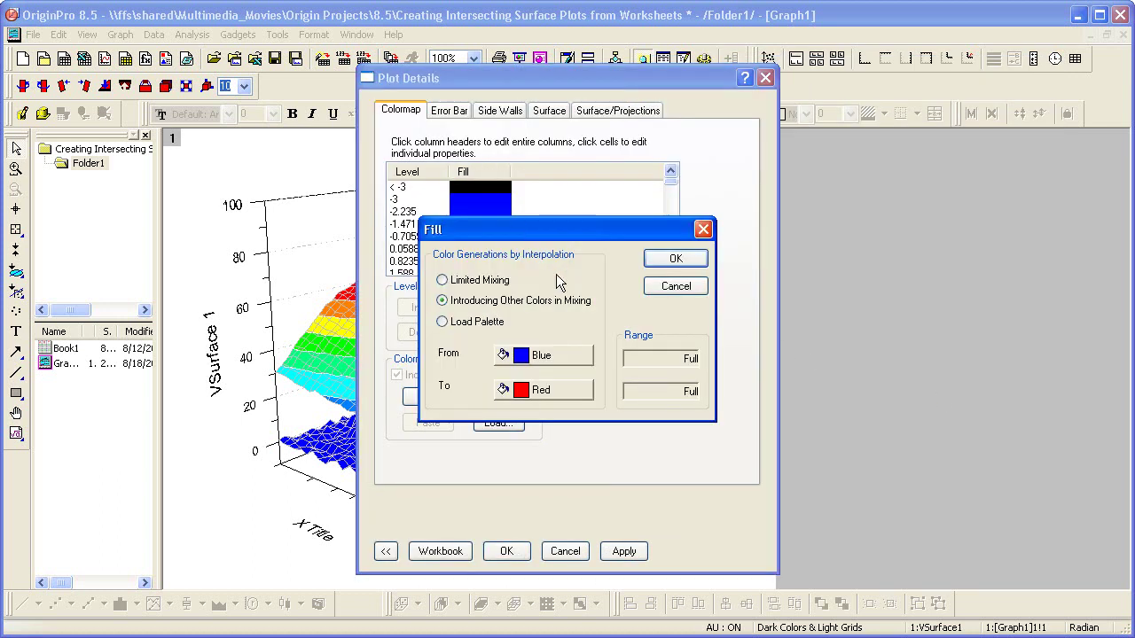
click(470, 321)
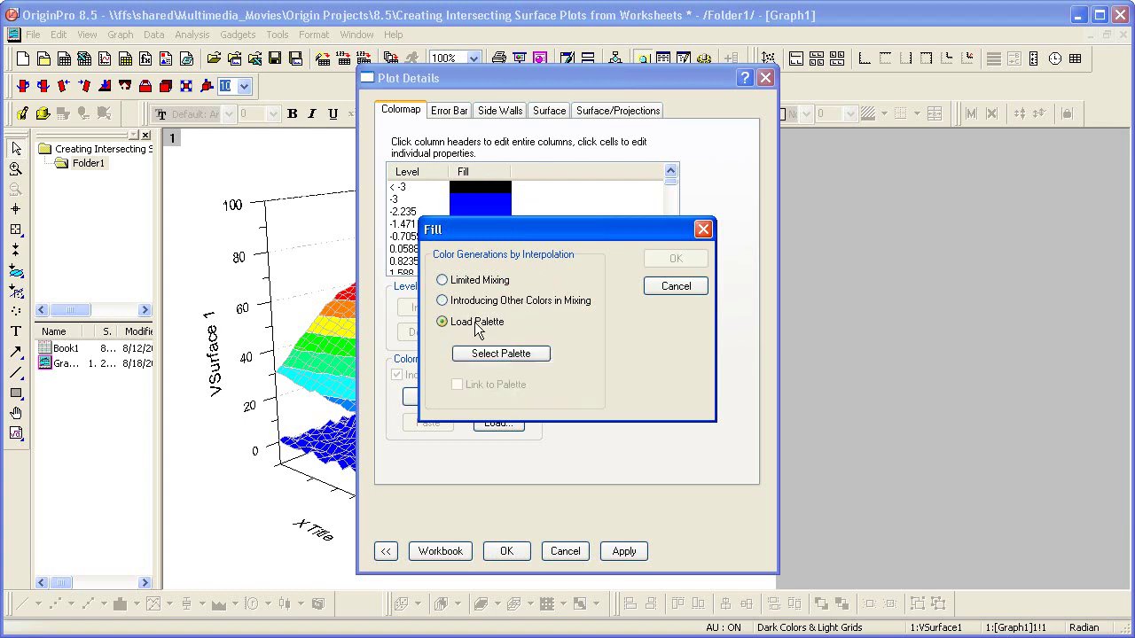
click(530, 357)
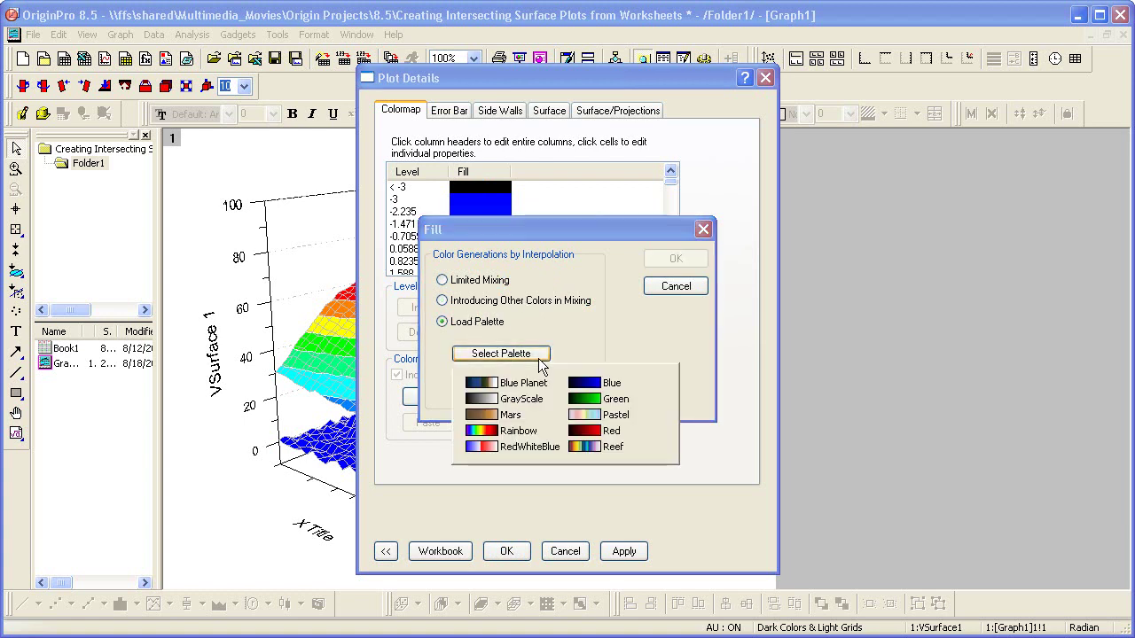
click(621, 444)
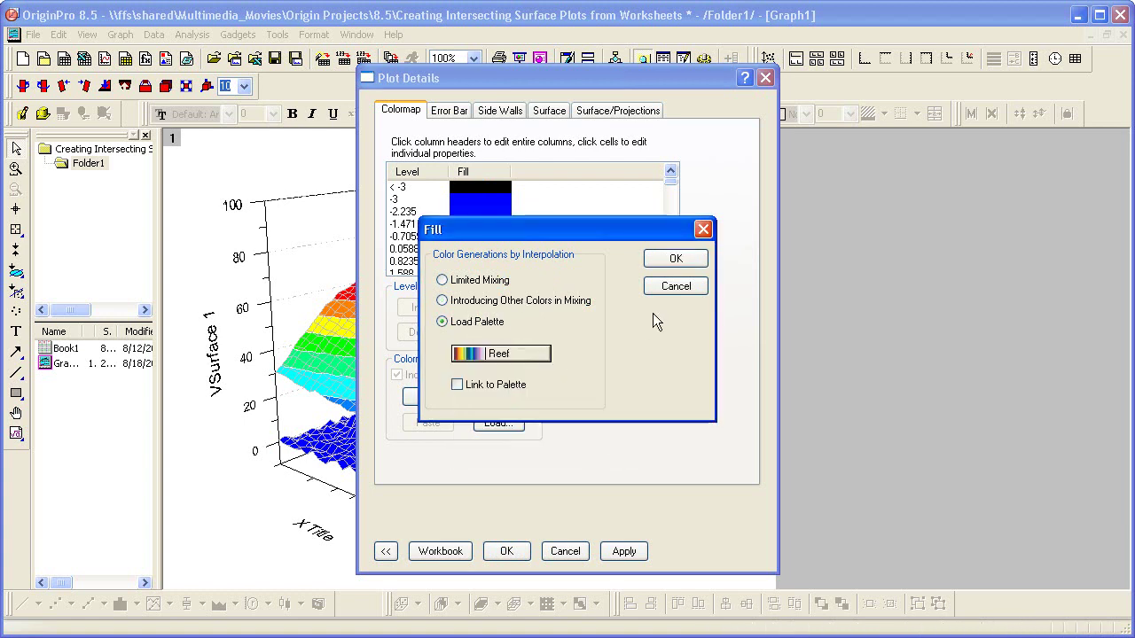
click(665, 266)
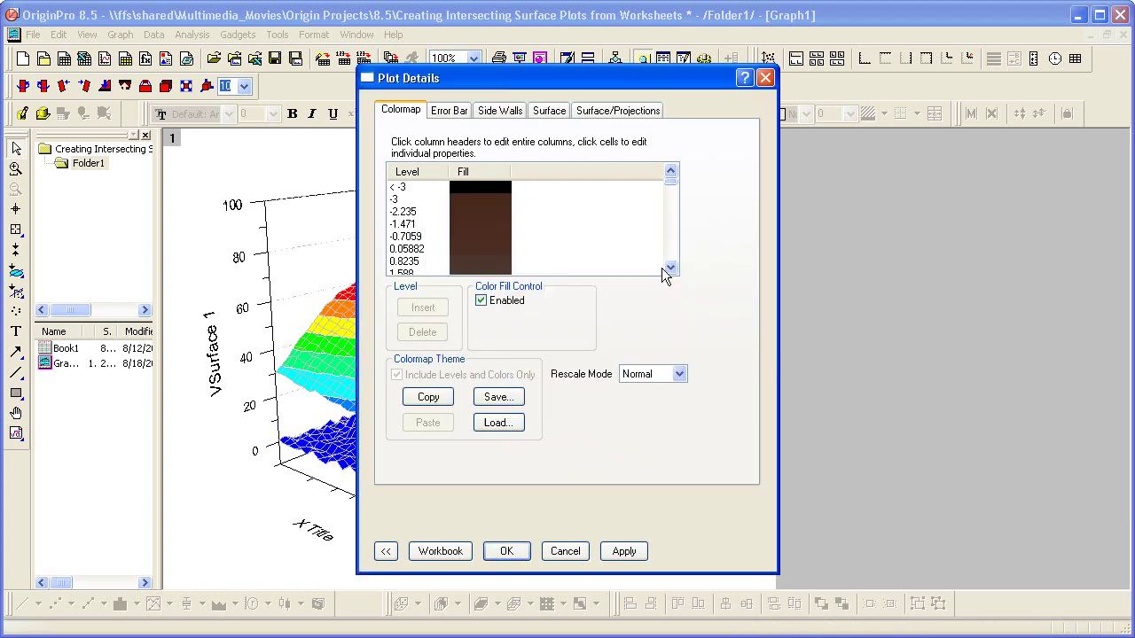
click(628, 552)
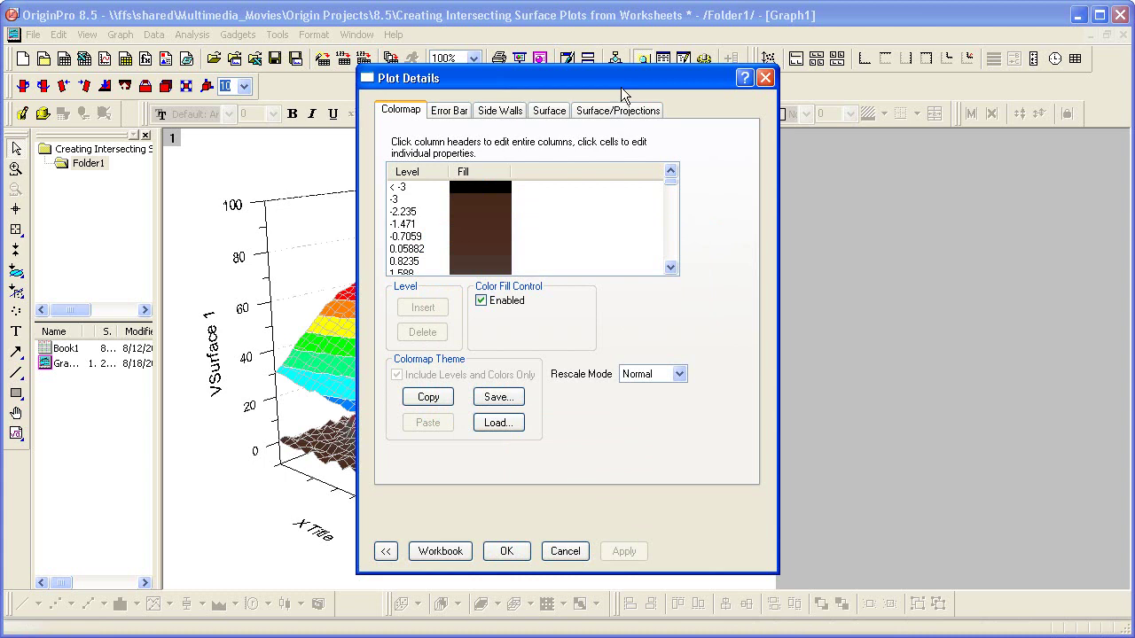
drag(620, 87, 932, 81)
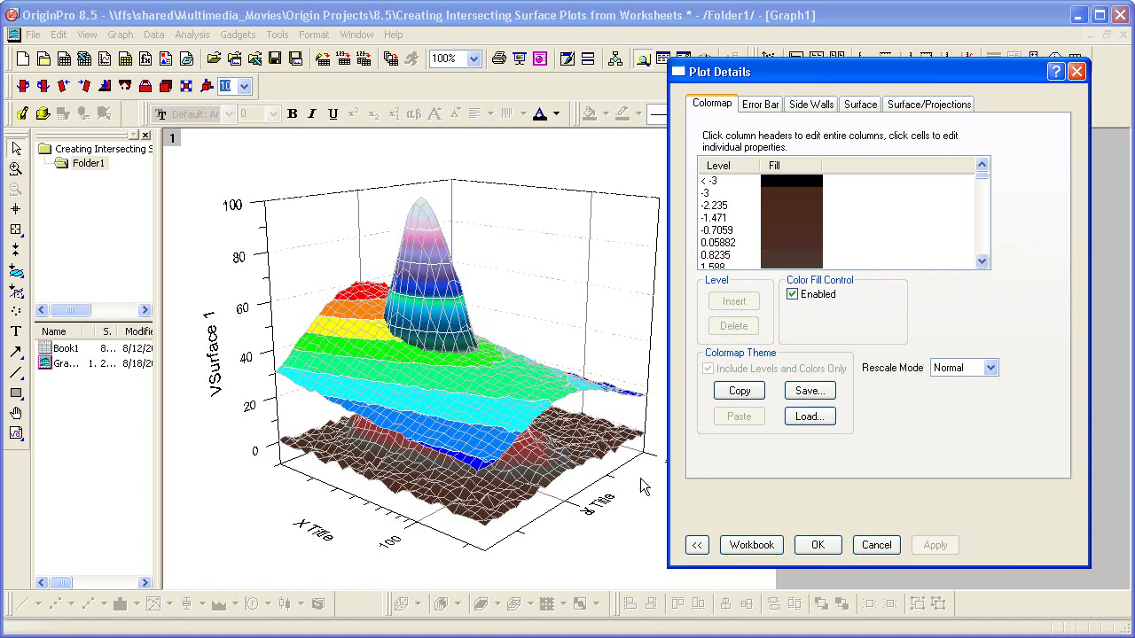
Step: Copy VSurface 1's Reef colormap, paste it onto VSurface 2, and apply
click(726, 398)
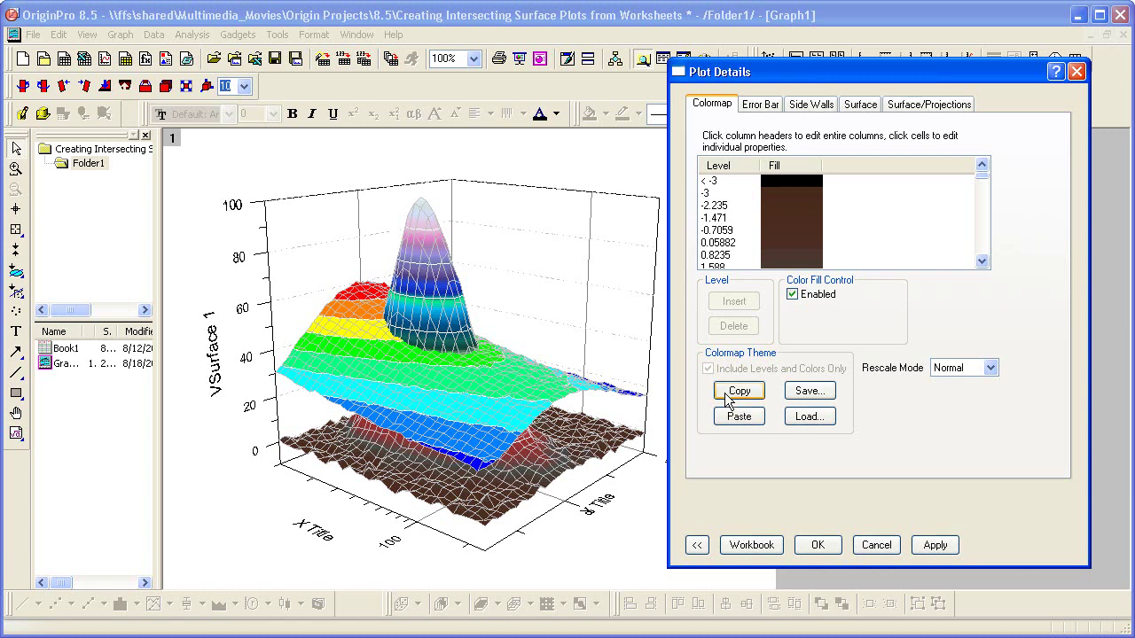
click(697, 546)
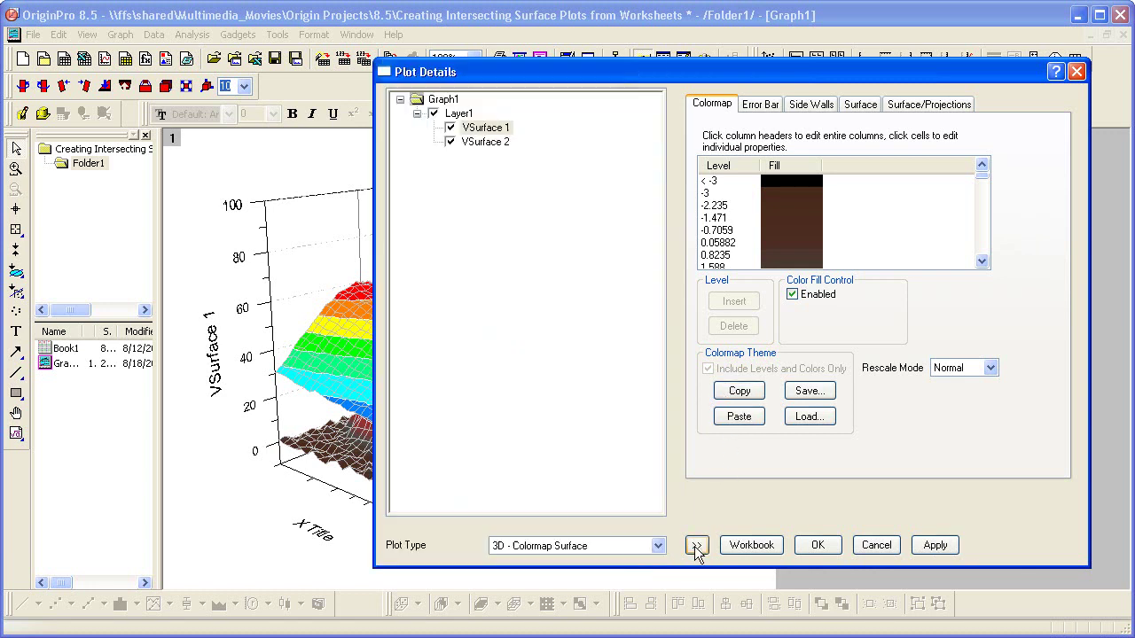
click(501, 141)
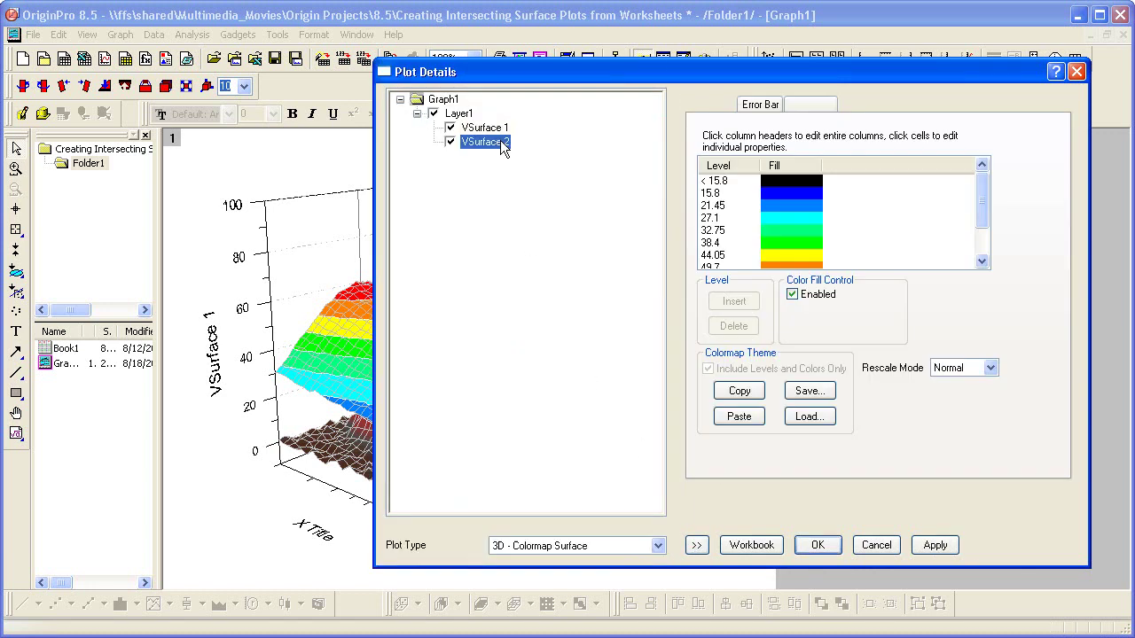
click(737, 417)
click(697, 545)
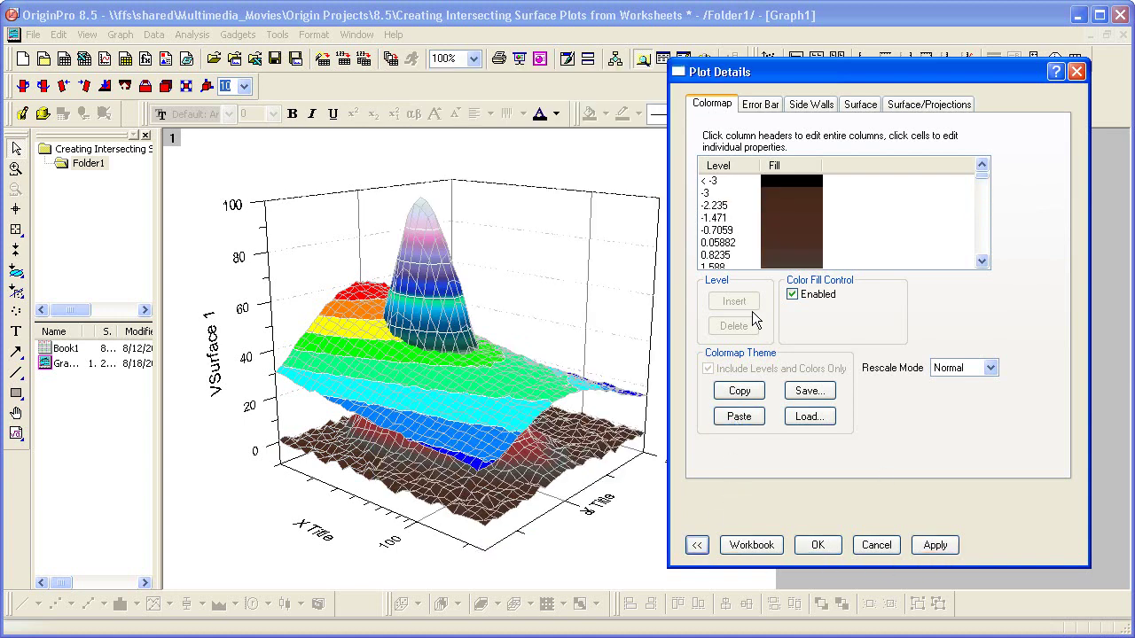
click(936, 545)
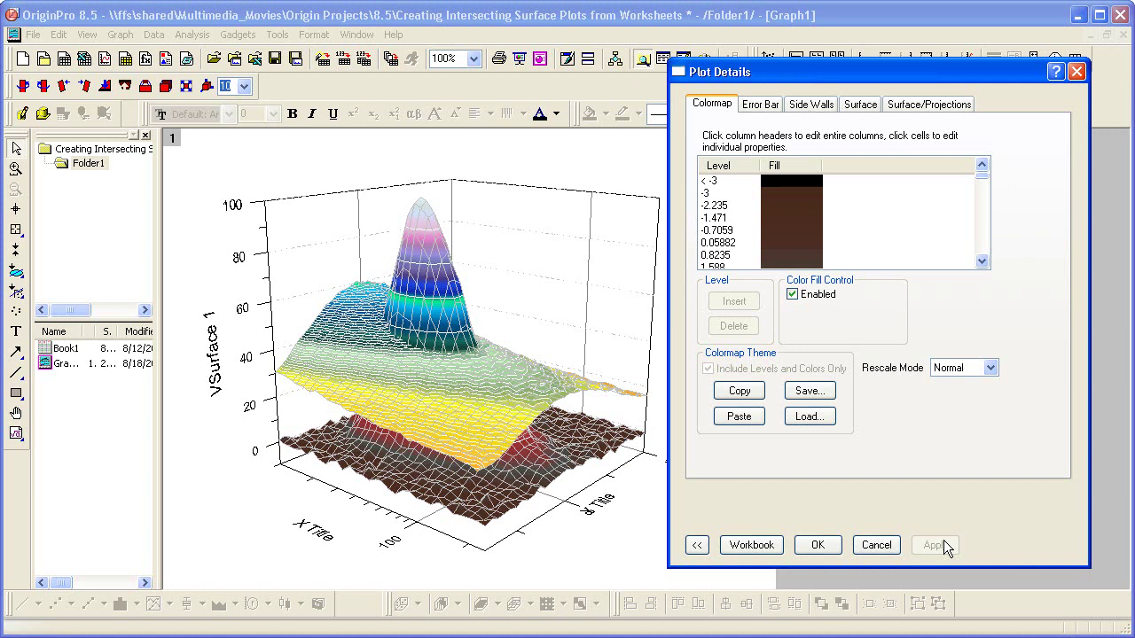
Step: Bring up the surface grid and transparency settings and move the dialog off the 3D graph
click(856, 110)
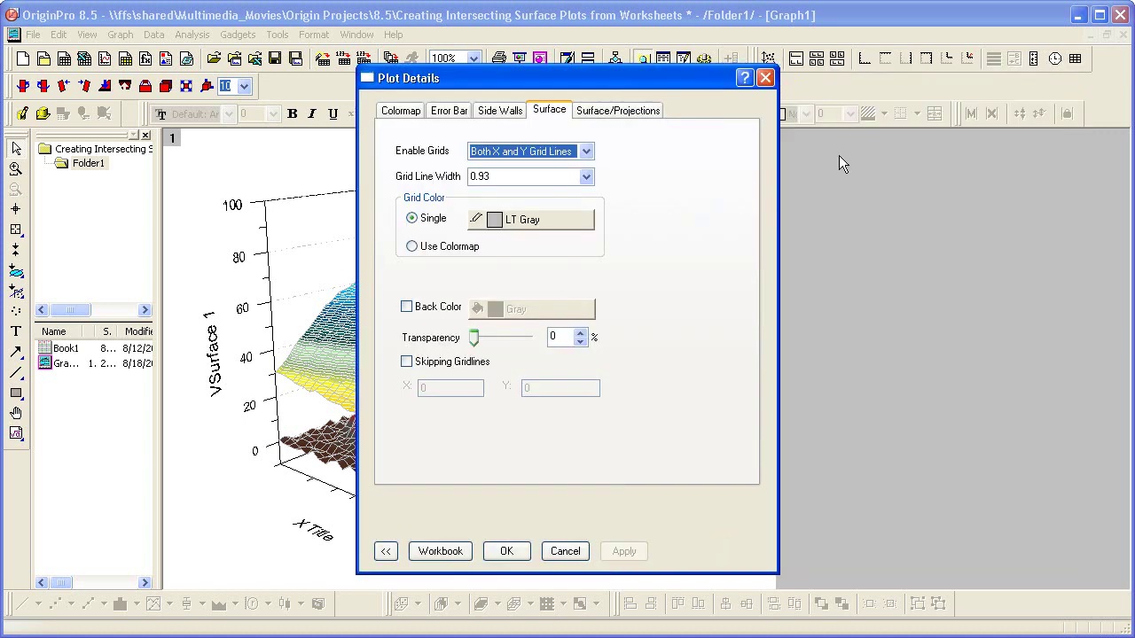
click(386, 552)
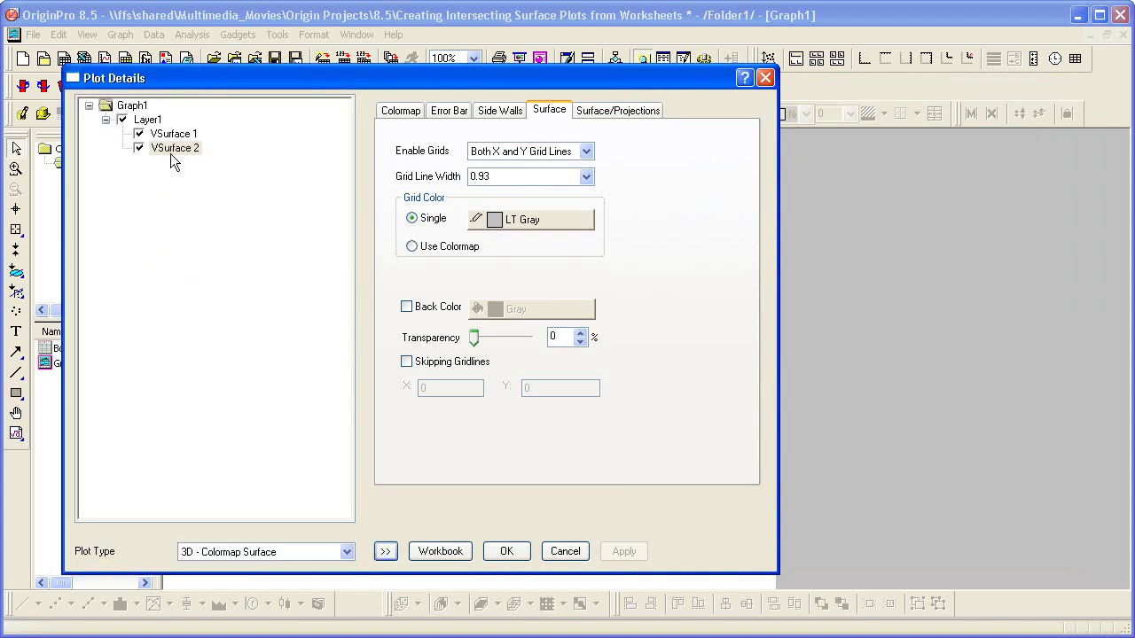
click(389, 553)
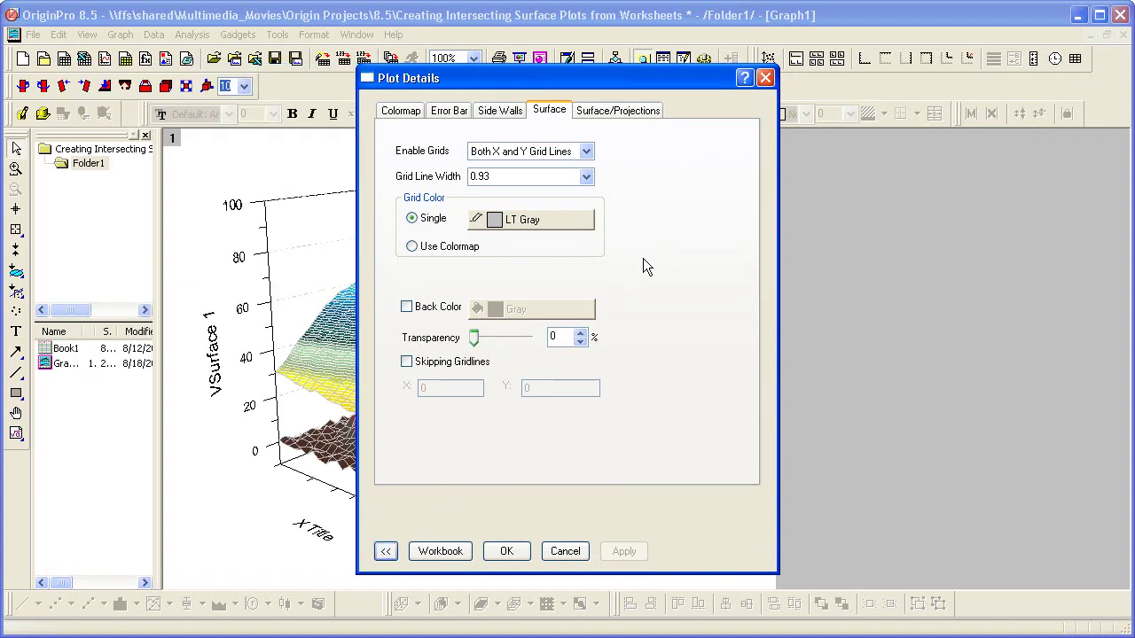
drag(639, 81, 881, 75)
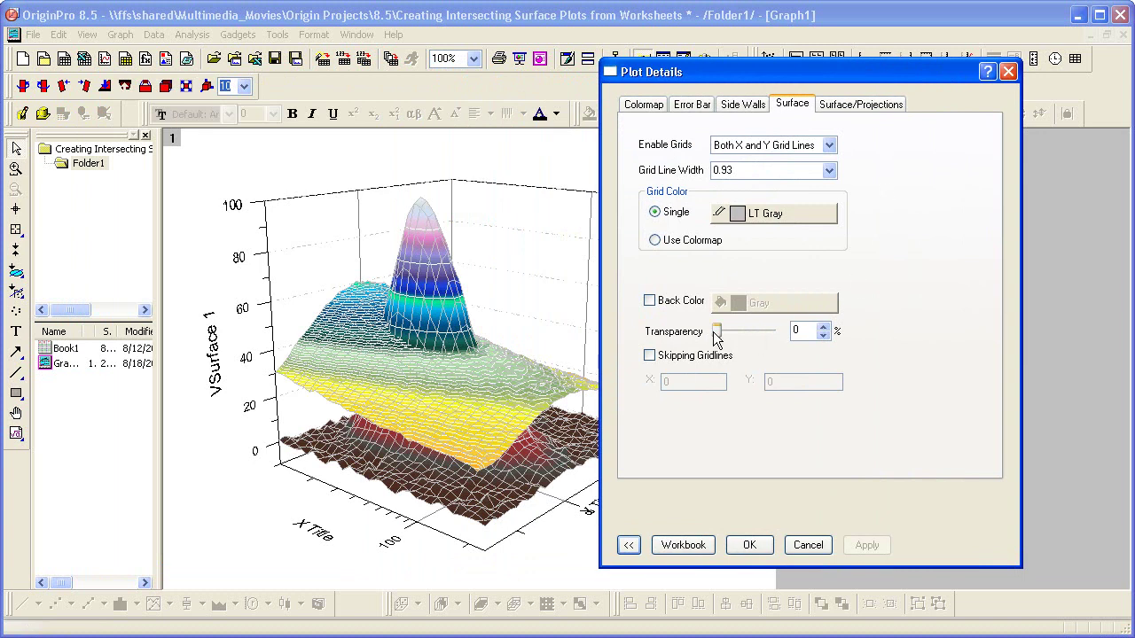
Step: Set the upper surface's Transparency to 50%, apply it, and close Plot Details
drag(714, 332, 741, 337)
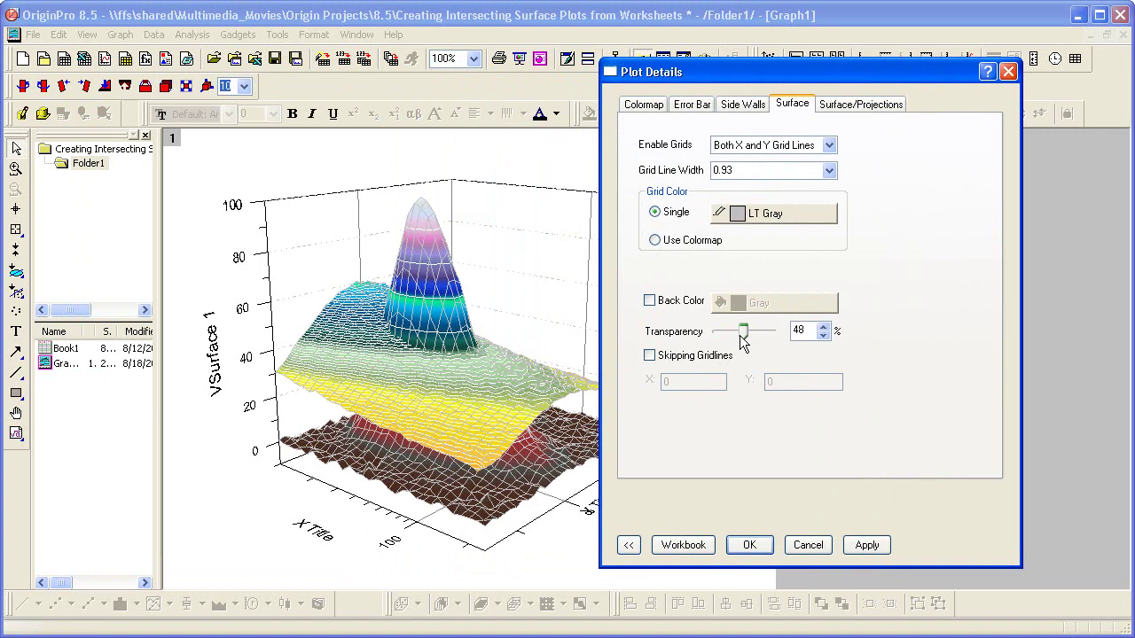
click(824, 336)
click(824, 335)
click(826, 326)
click(826, 326)
click(826, 327)
click(826, 326)
click(861, 544)
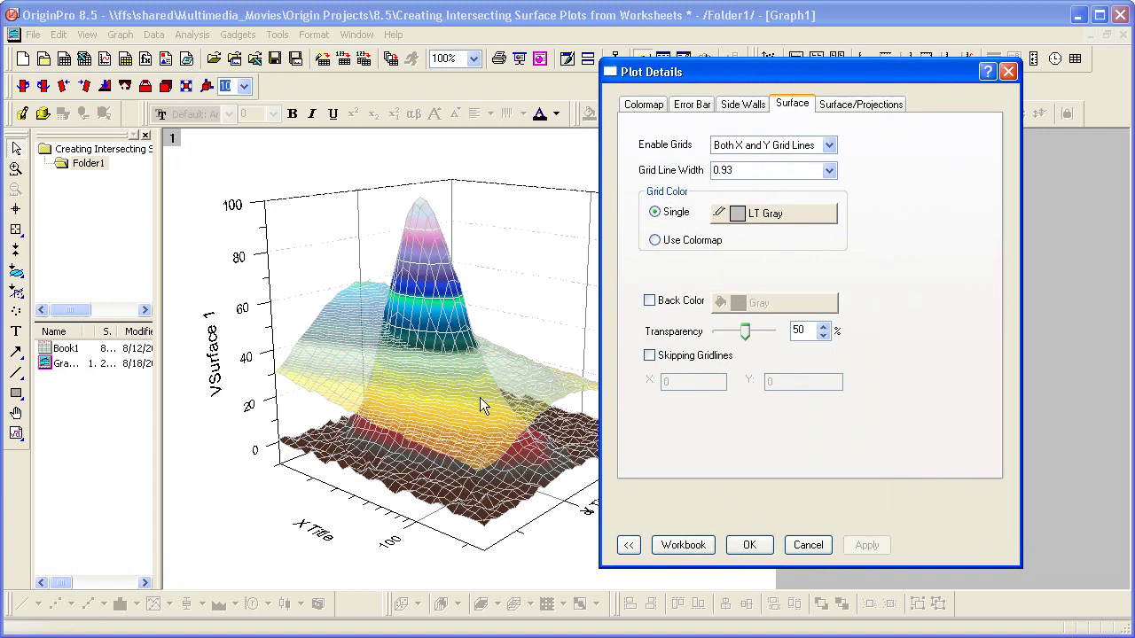
click(742, 545)
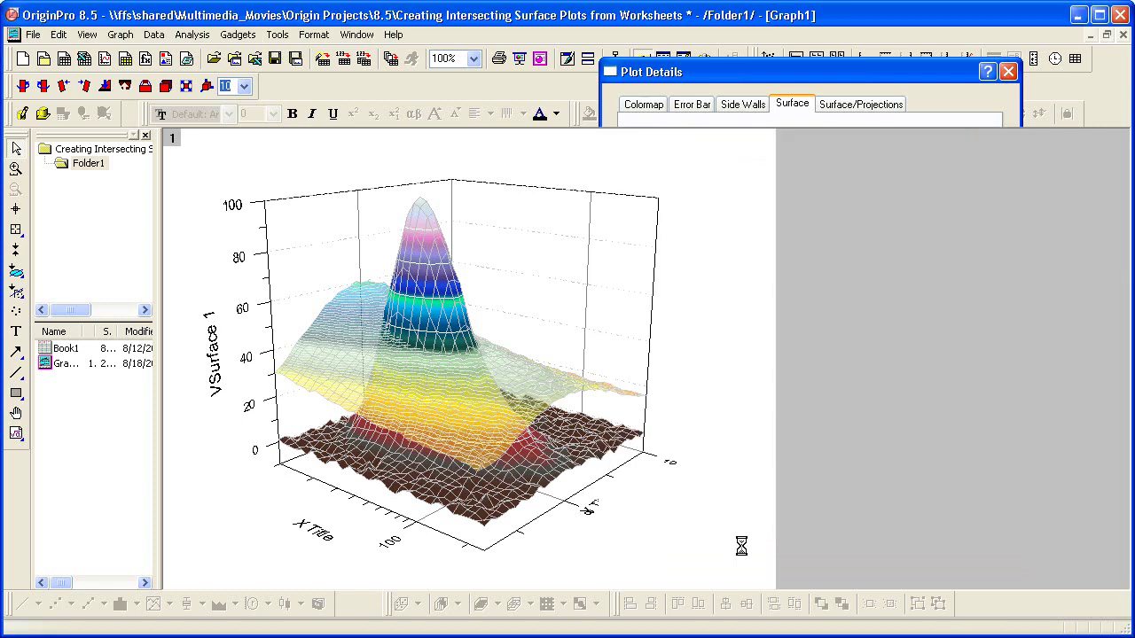